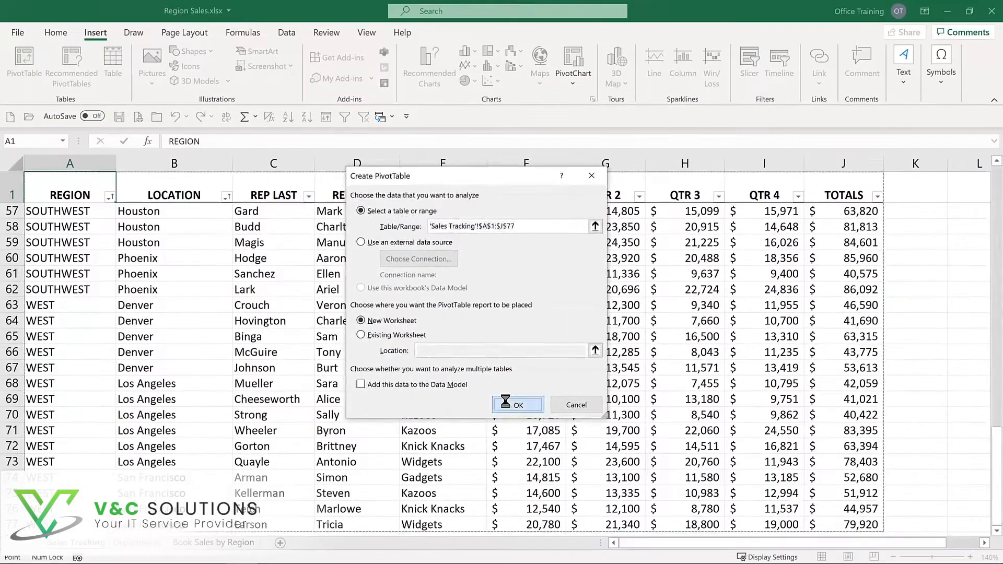
- Create the pivot table on a new worksheet and add REGION as its row field
{"action": "left_click", "coordinate": [570, 474]}
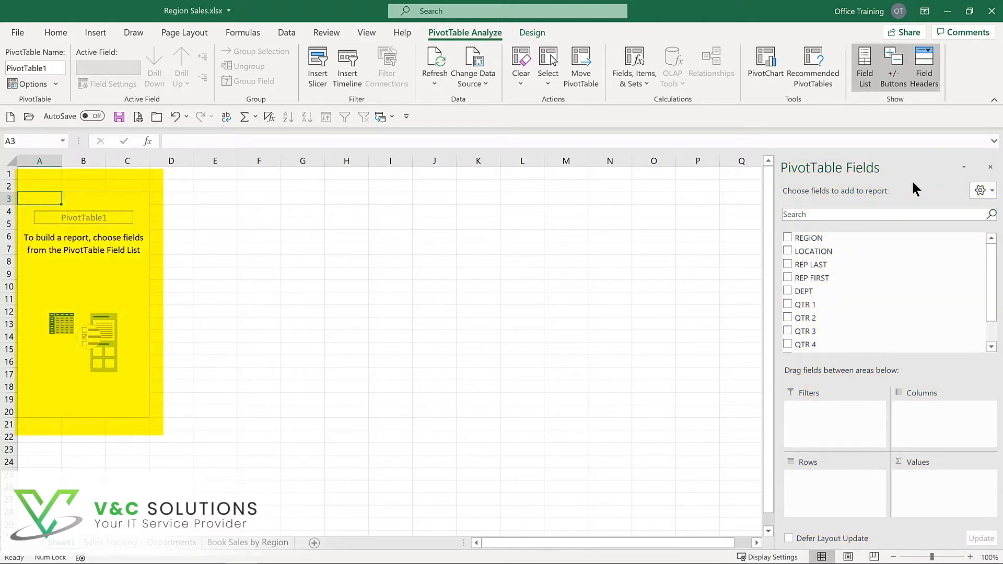
{"action": "left_click", "coordinate": [787, 239]}
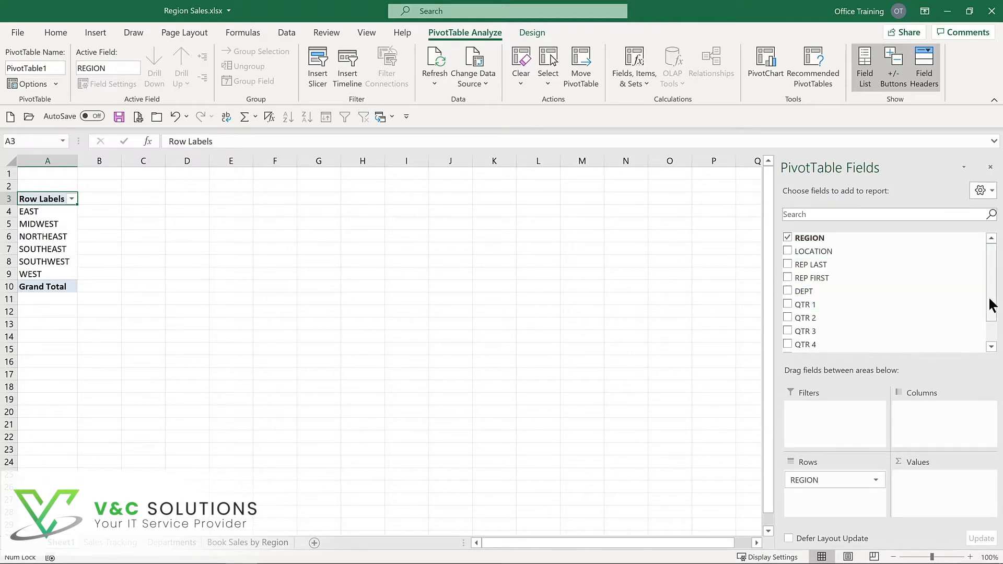
- Add the TOTALS field to the pivot table's values
{"action": "left_click_drag", "start_coordinate": [993, 300], "coordinate": [993, 337]}
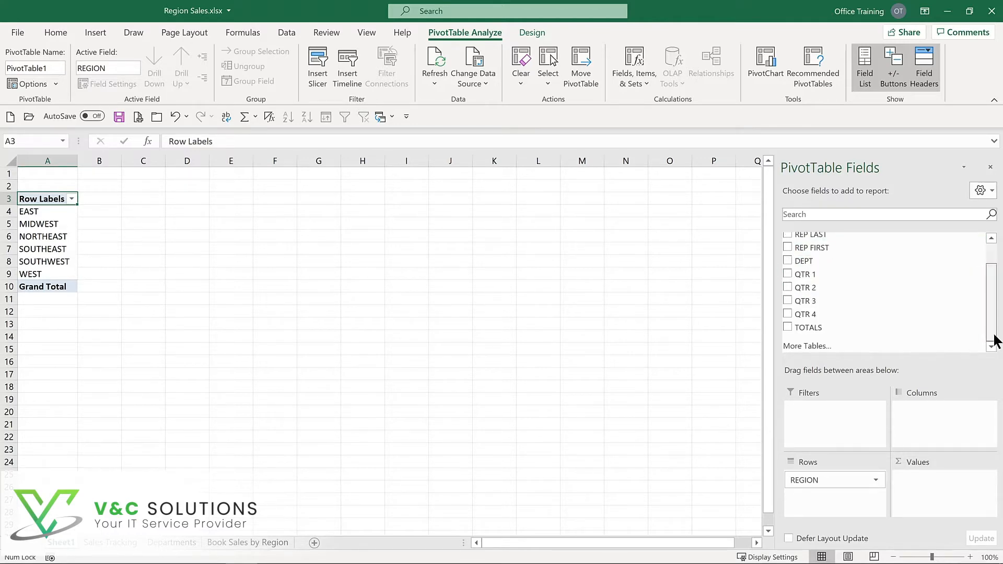
{"action": "left_click", "coordinate": [788, 328]}
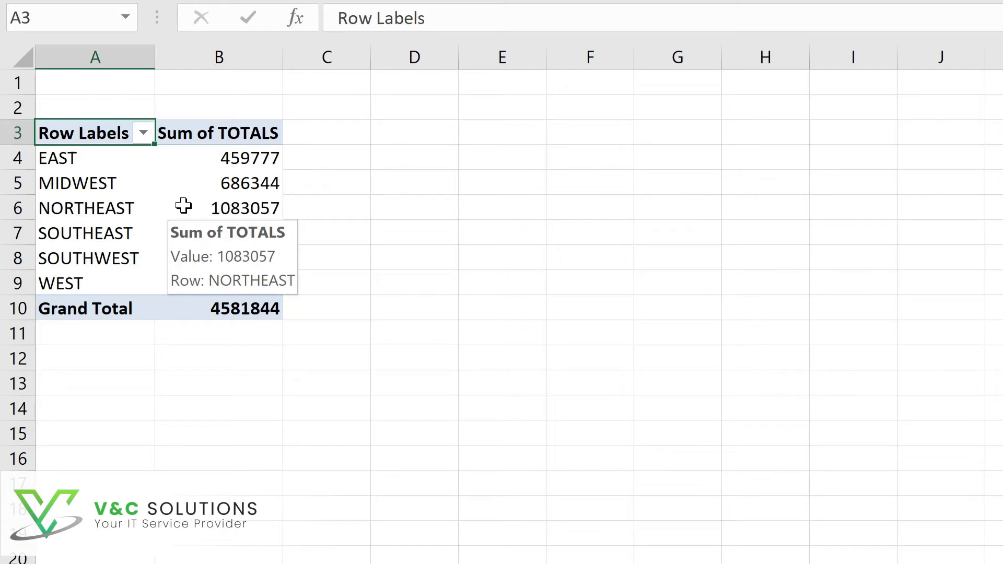
- Format the Sum of TOTALS values as Currency with 0 decimal places
{"action": "right_click", "coordinate": [184, 205]}
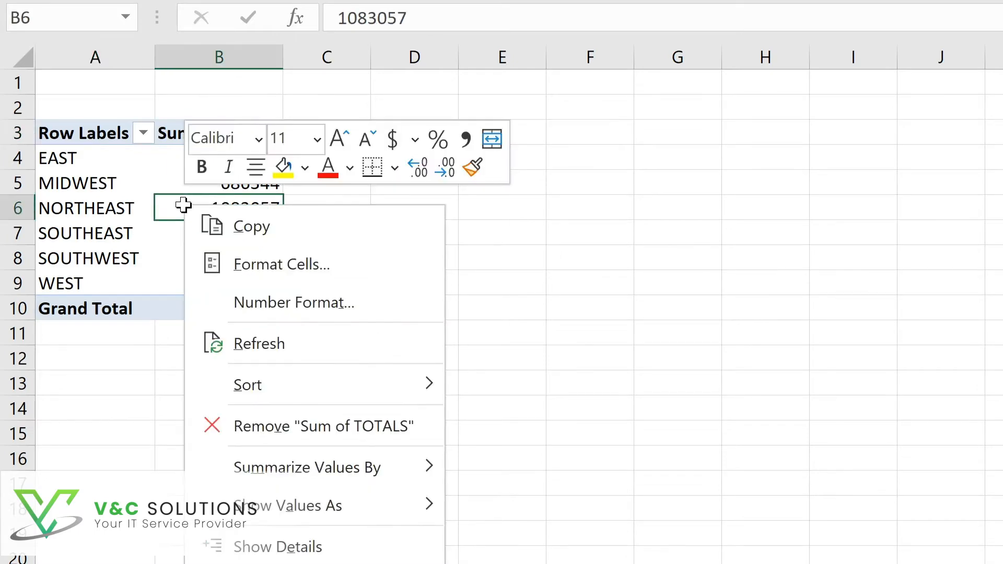
{"action": "left_click", "coordinate": [250, 304]}
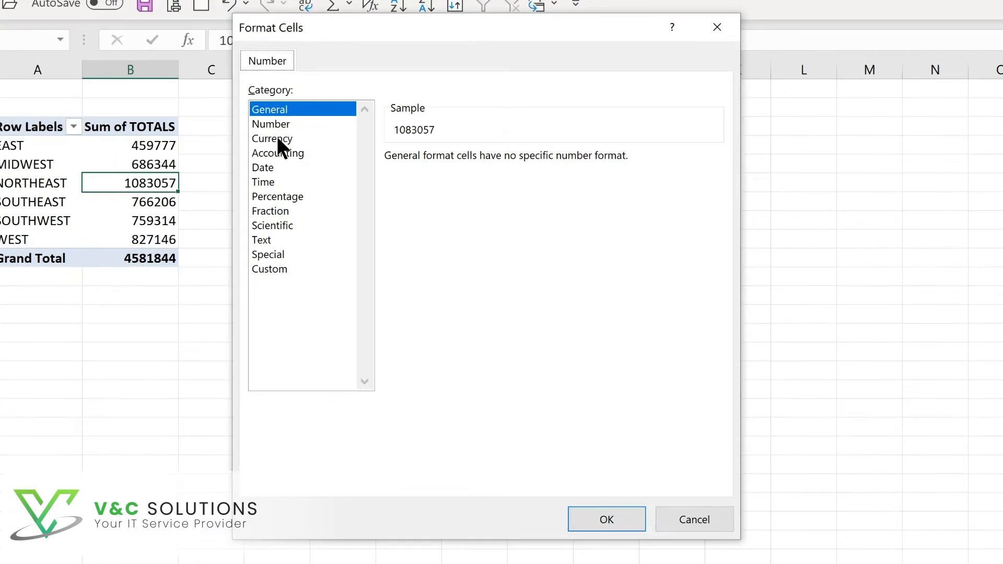
{"action": "left_click", "coordinate": [278, 139]}
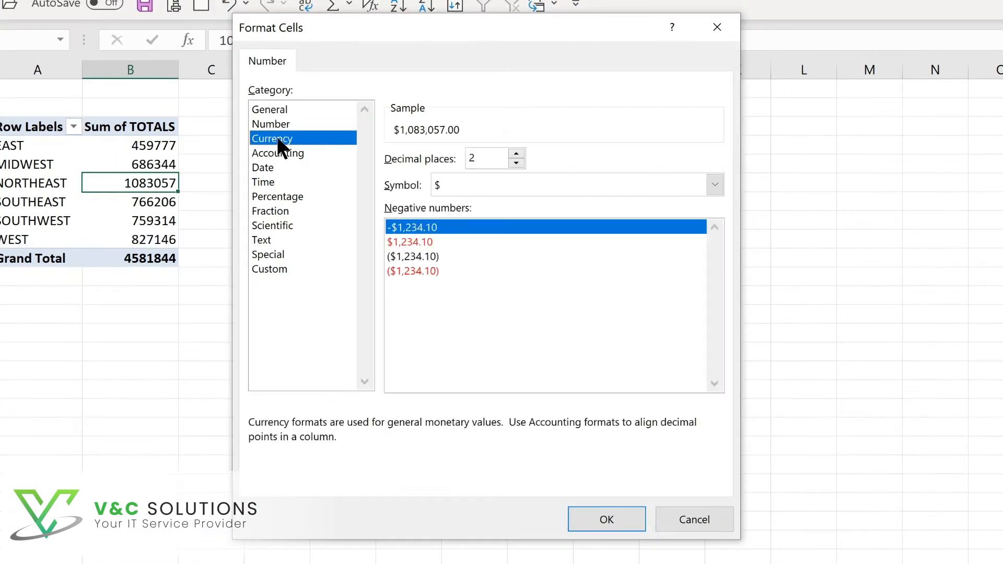
{"action": "left_click", "coordinate": [516, 164]}
{"action": "left_click", "coordinate": [516, 164]}
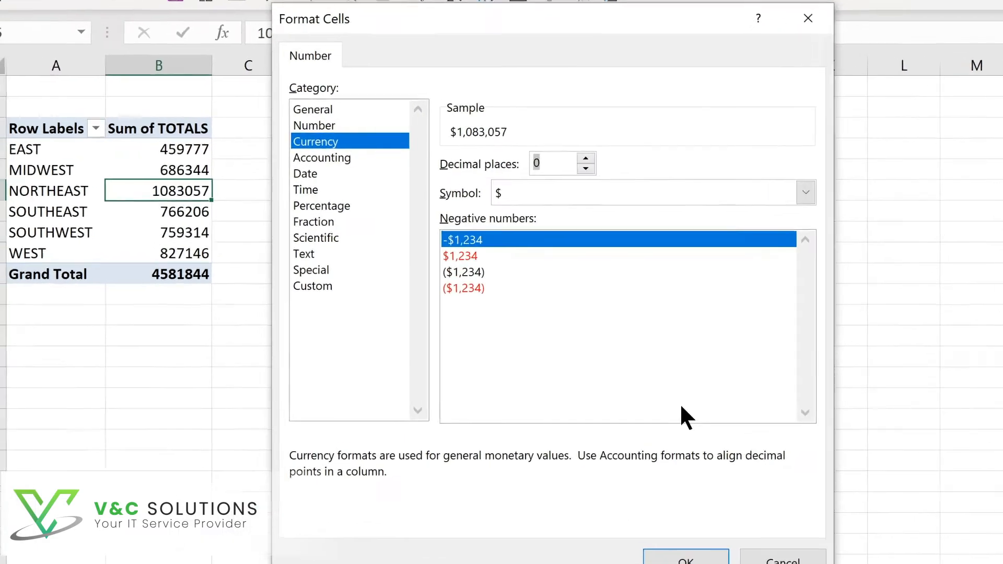
{"action": "left_click", "coordinate": [607, 519]}
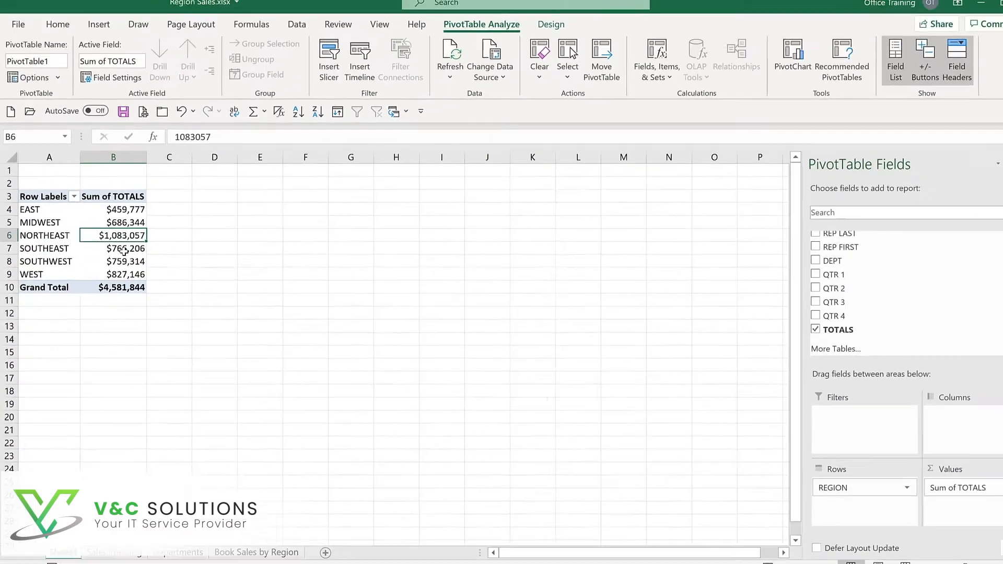
- Add the DEPT field and move it into the pivot table's columns
{"action": "left_click", "coordinate": [787, 261]}
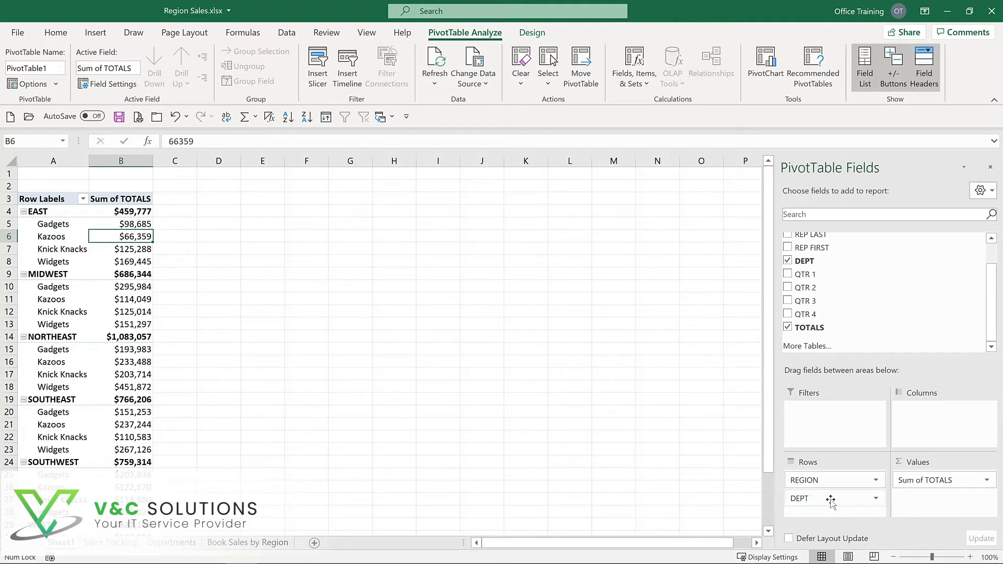
{"action": "left_click_drag", "start_coordinate": [830, 501], "coordinate": [936, 413]}
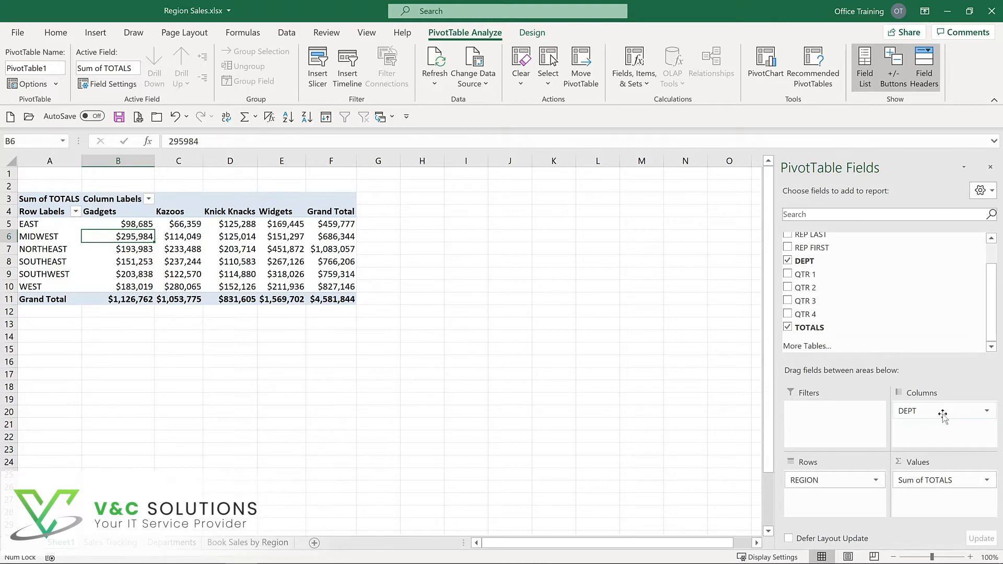
{"action": "mouse_move", "coordinate": [219, 244]}
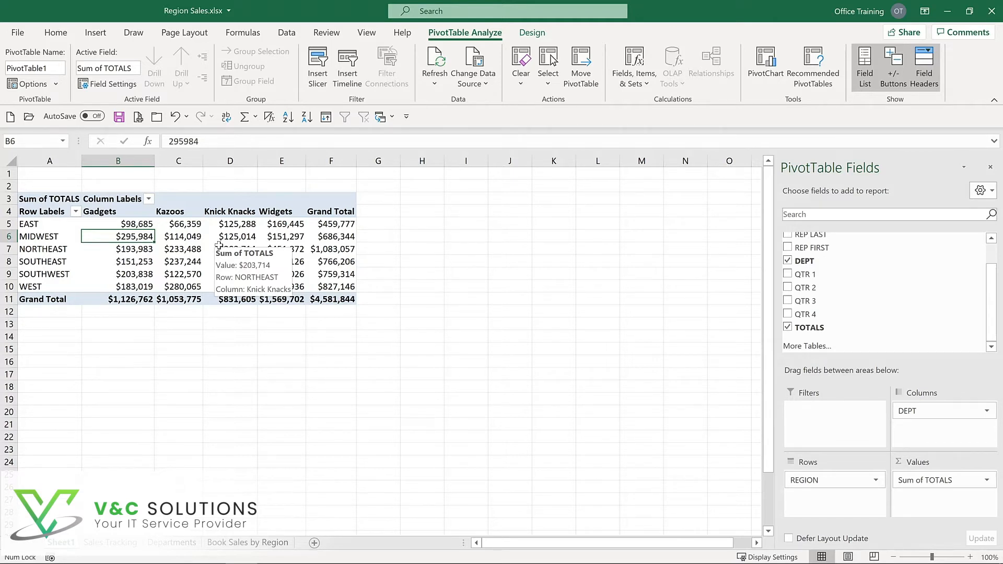
{"action": "left_click", "coordinate": [531, 33]}
{"action": "left_click", "coordinate": [463, 33]}
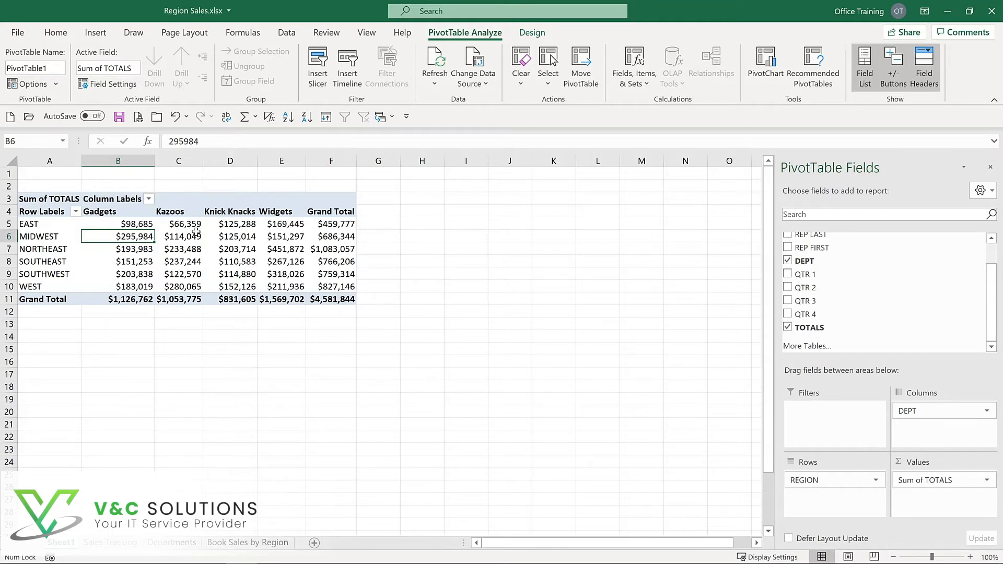
{"action": "mouse_move", "coordinate": [194, 233]}
{"action": "mouse_move", "coordinate": [136, 226]}
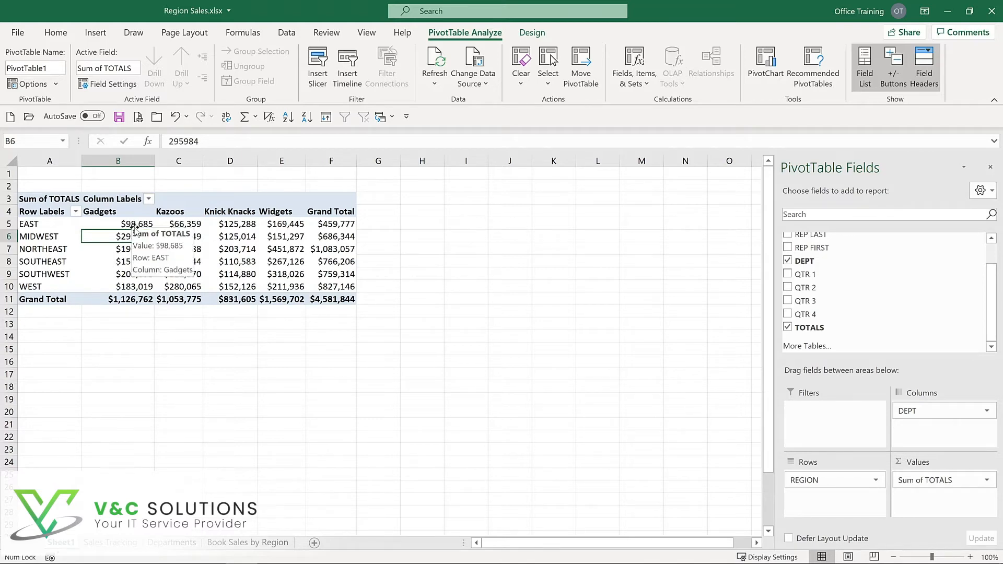
- Add the LOCATION field to the rows beneath REGION
{"action": "scroll", "coordinate": [788, 250], "scroll_direction": "up", "scroll_amount": 1}
{"action": "left_click", "coordinate": [788, 251]}
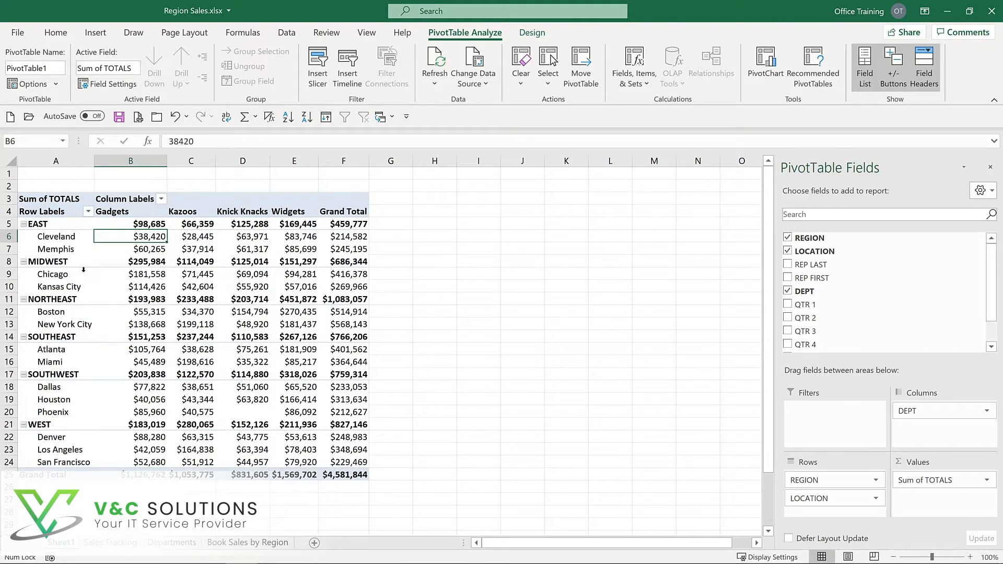
{"action": "mouse_move", "coordinate": [83, 275]}
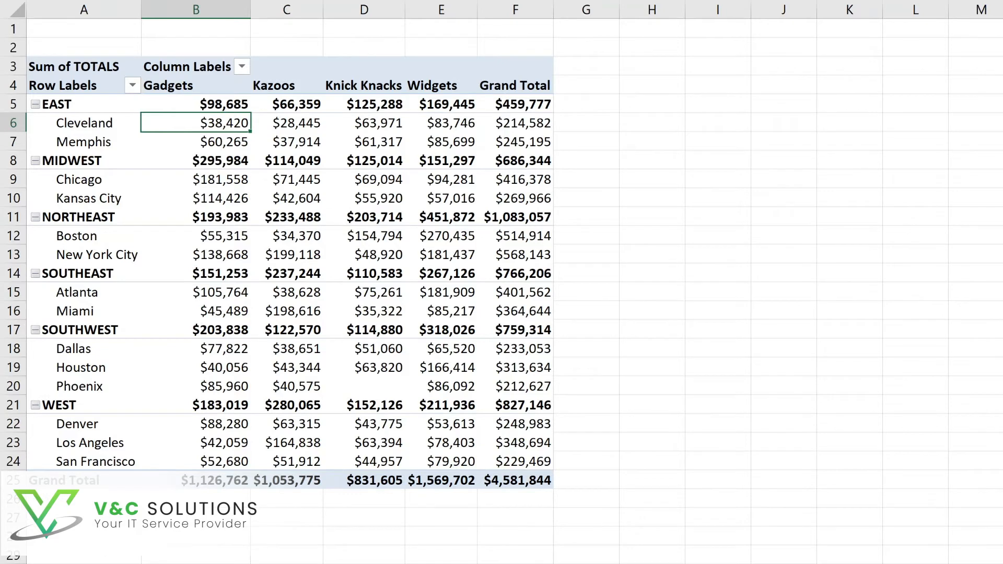
- On the Sales Tracking sheet, set the first record's QTR 1 value to 100000
{"action": "left_click", "coordinate": [157, 563]}
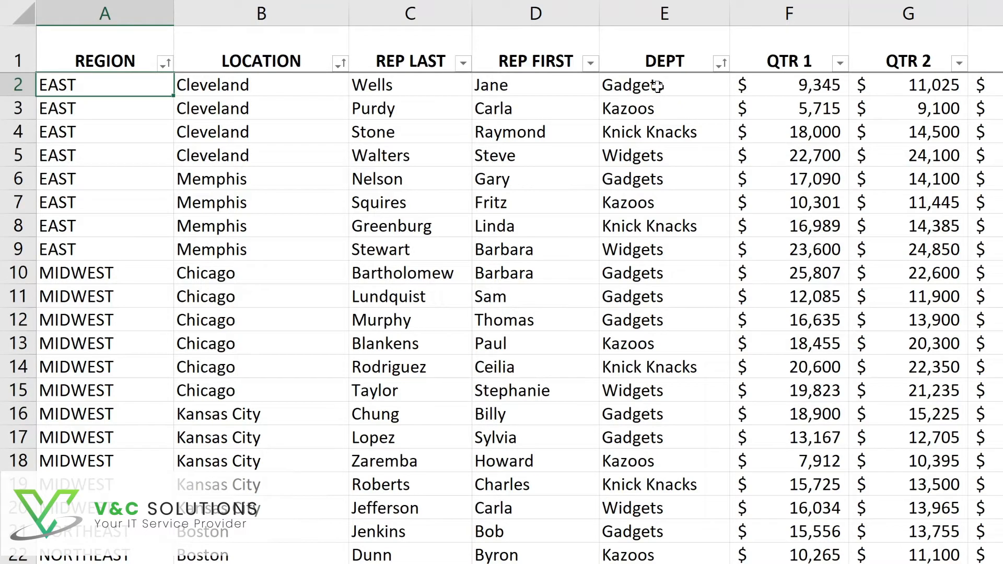
{"action": "left_click", "coordinate": [794, 84]}
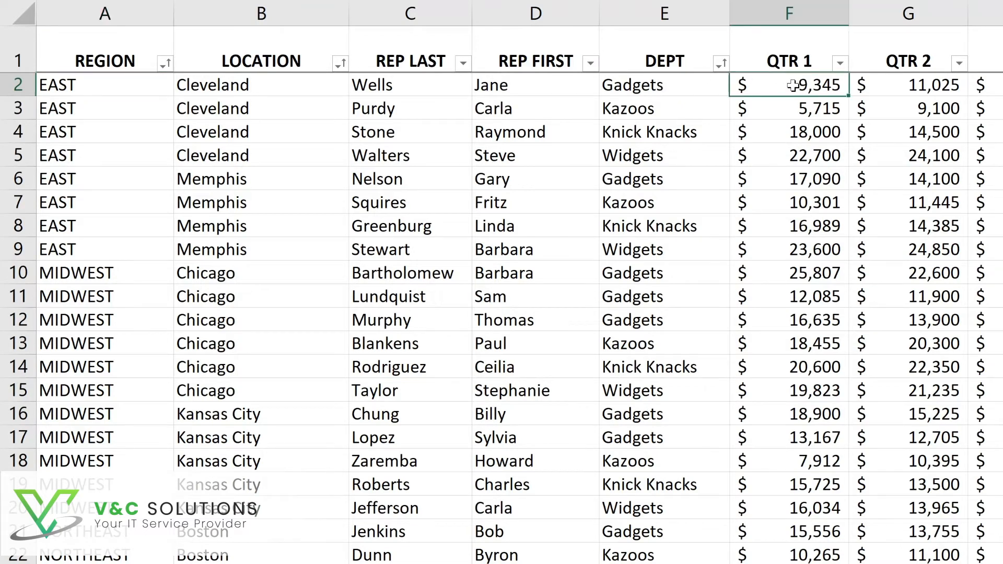
{"action": "double_click", "coordinate": [793, 84]}
{"action": "key", "text": "BackSpace"}
{"action": "key", "text": "BackSpace"}
{"action": "key", "text": "BackSpace"}
{"action": "key", "text": "BackSpace"}
{"action": "type", "text": "100000"}
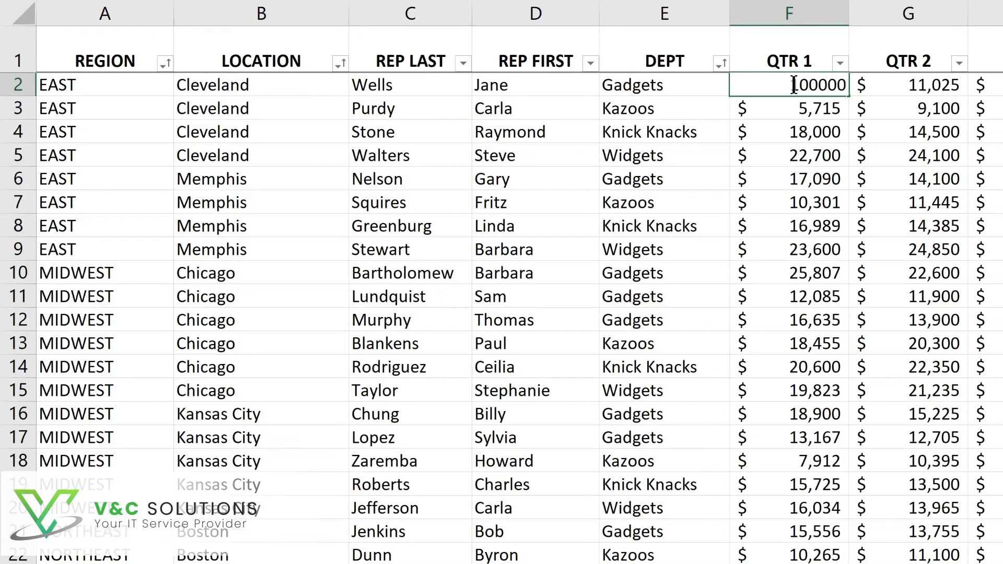
{"action": "key", "text": "Return"}
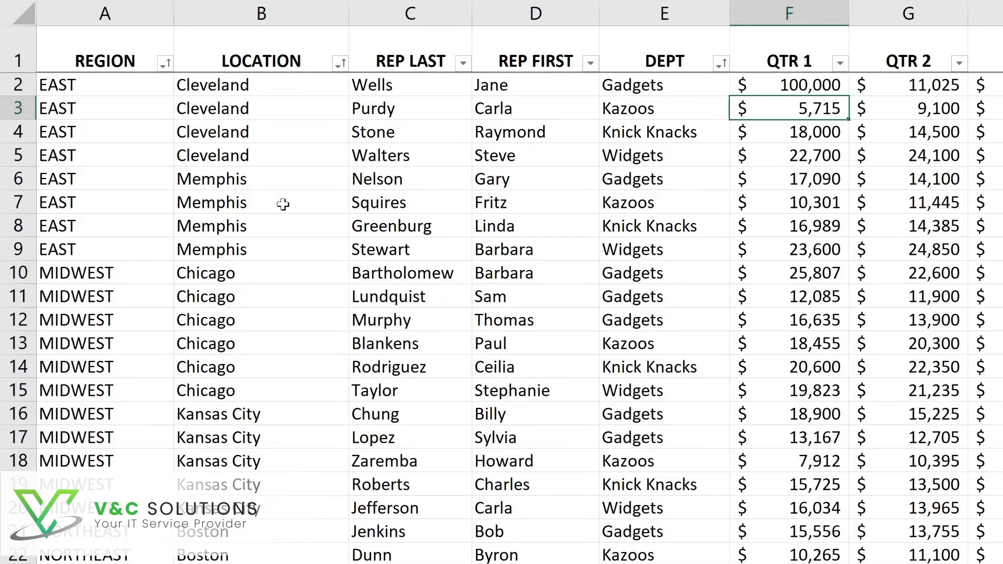
- Change the location of the EAST Memphis Gadgets record in row 6 to Cleveland
{"action": "left_click", "coordinate": [230, 179]}
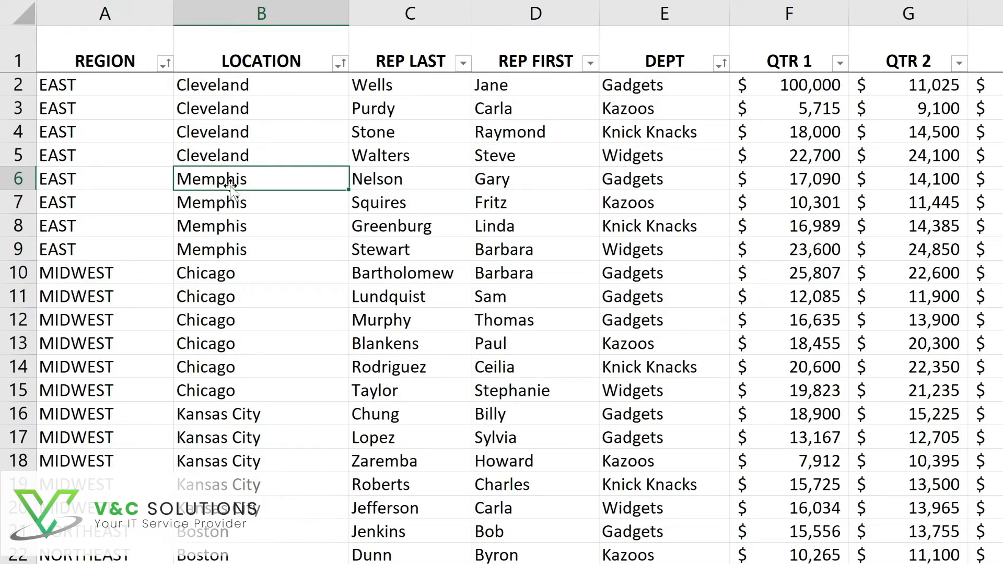
{"action": "type", "text": "c"}
{"action": "key", "text": "BackSpace"}
{"action": "type", "text": "Cleveland"}
{"action": "key", "text": "Return"}
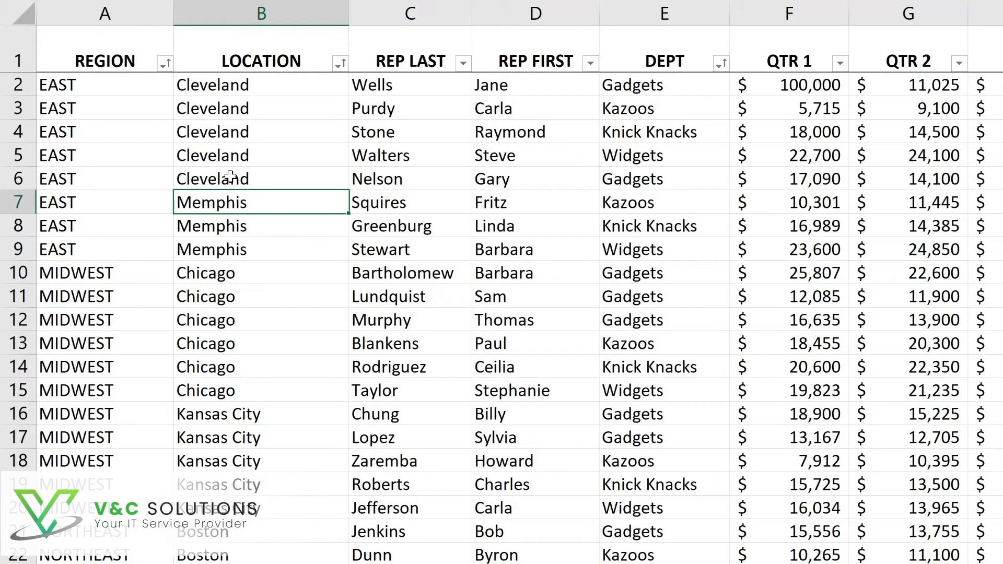
{"action": "left_click", "coordinate": [657, 182]}
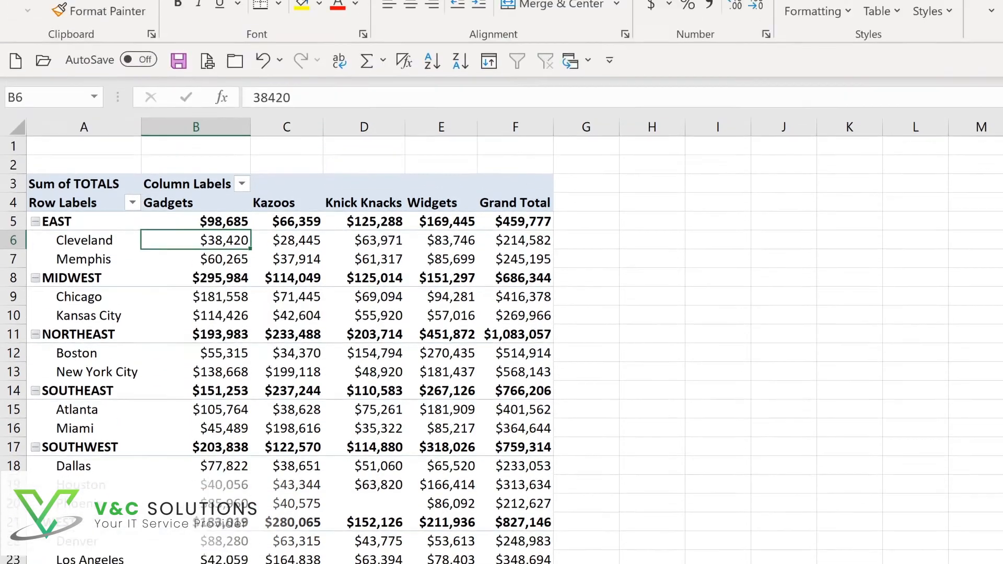
- Refresh all data so the pivot table reflects the edited source records
{"action": "left_click", "coordinate": [698, 26]}
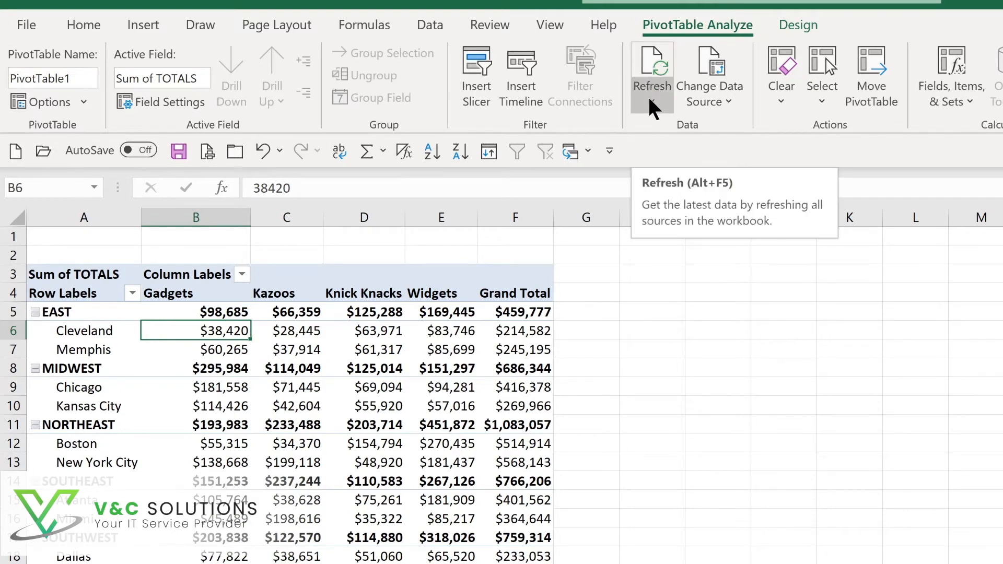
{"action": "key", "text": "alt+F5"}
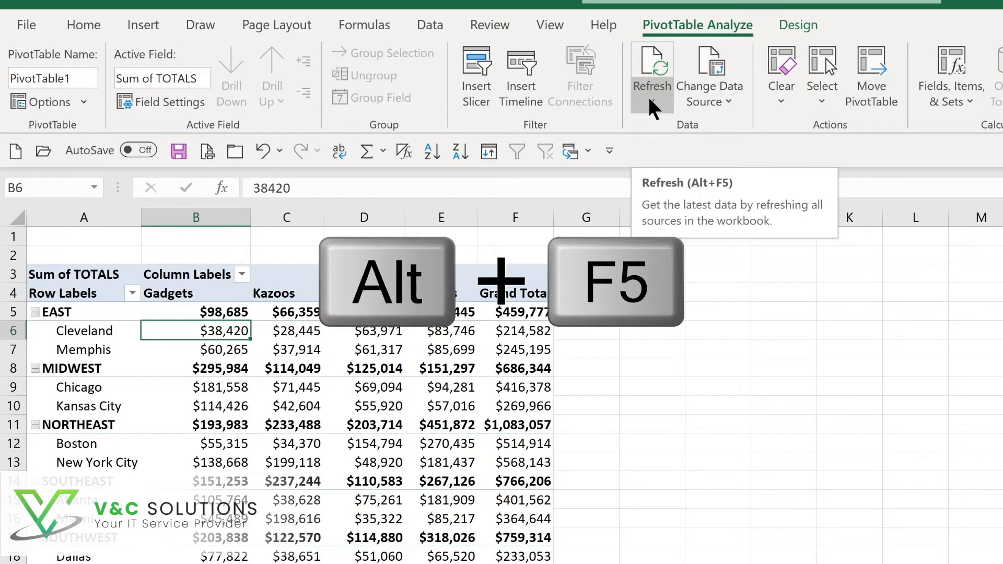
{"action": "left_click", "coordinate": [650, 100]}
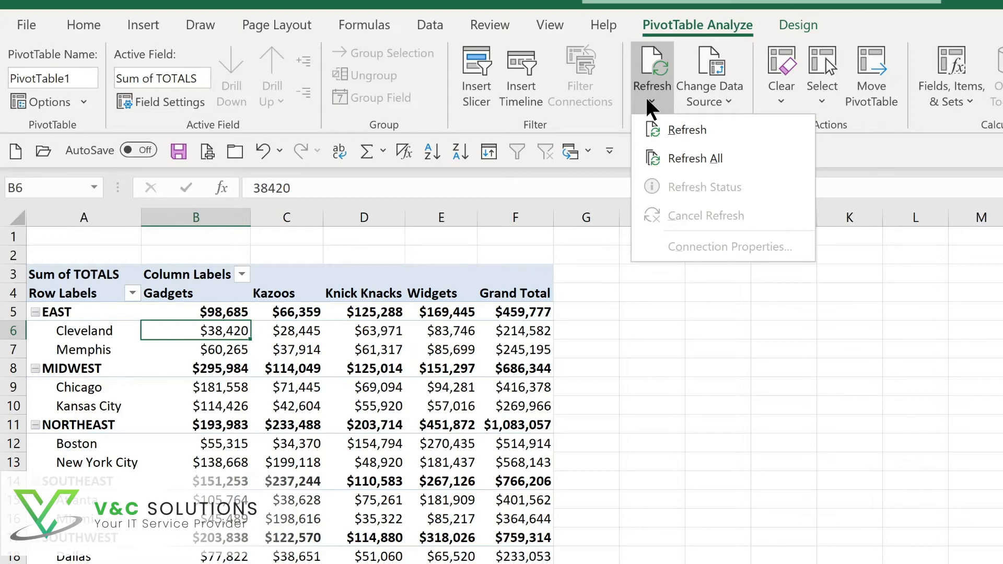
{"action": "left_click", "coordinate": [681, 159]}
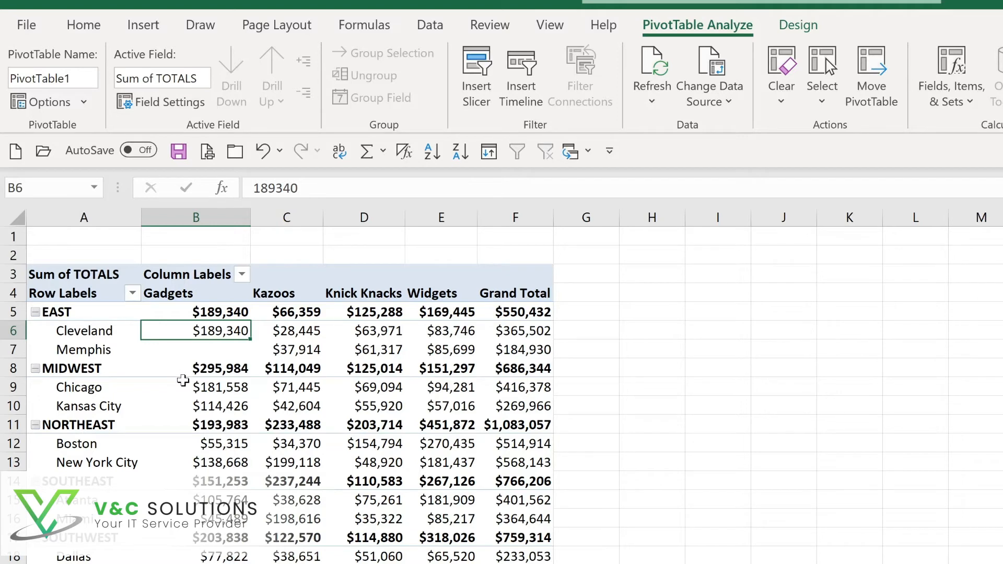
- Review the pivot table's data source range and confirm it unchanged
{"action": "mouse_move", "coordinate": [209, 365]}
{"action": "left_click", "coordinate": [720, 102]}
{"action": "left_click", "coordinate": [719, 124]}
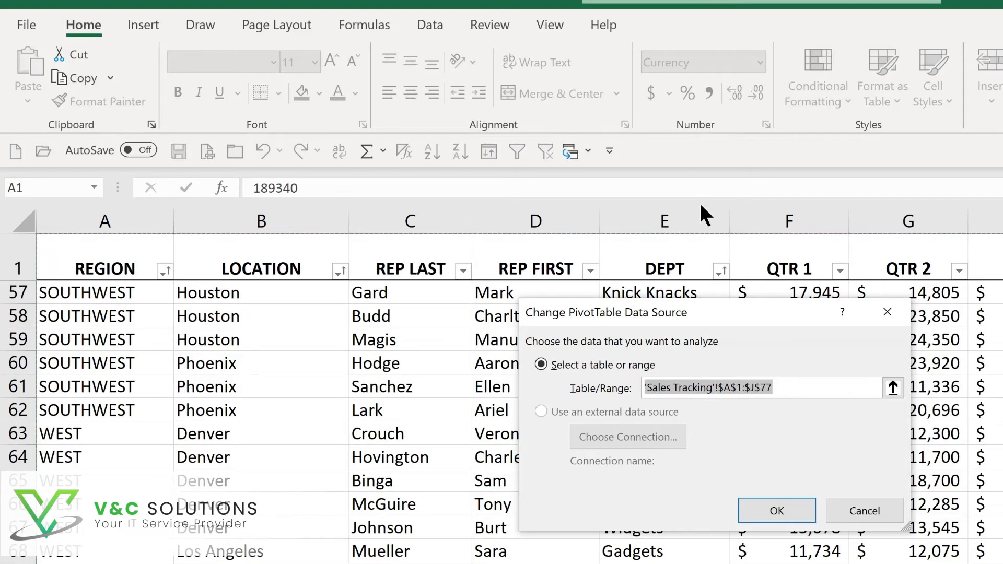
{"action": "left_click", "coordinate": [789, 506]}
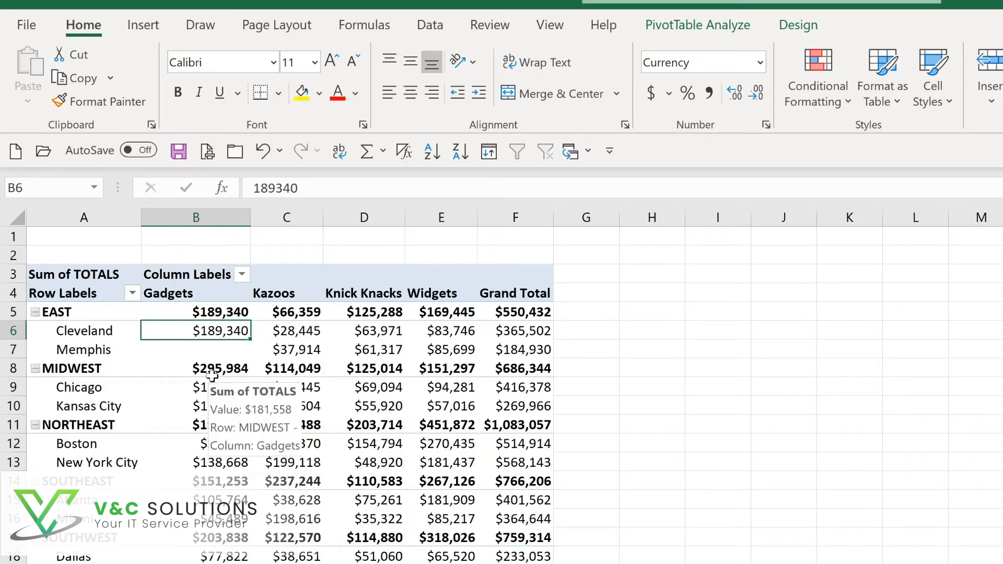
- Drill down into the MIDWEST Chicago Gadgets total to list its underlying records
{"action": "mouse_move", "coordinate": [209, 390]}
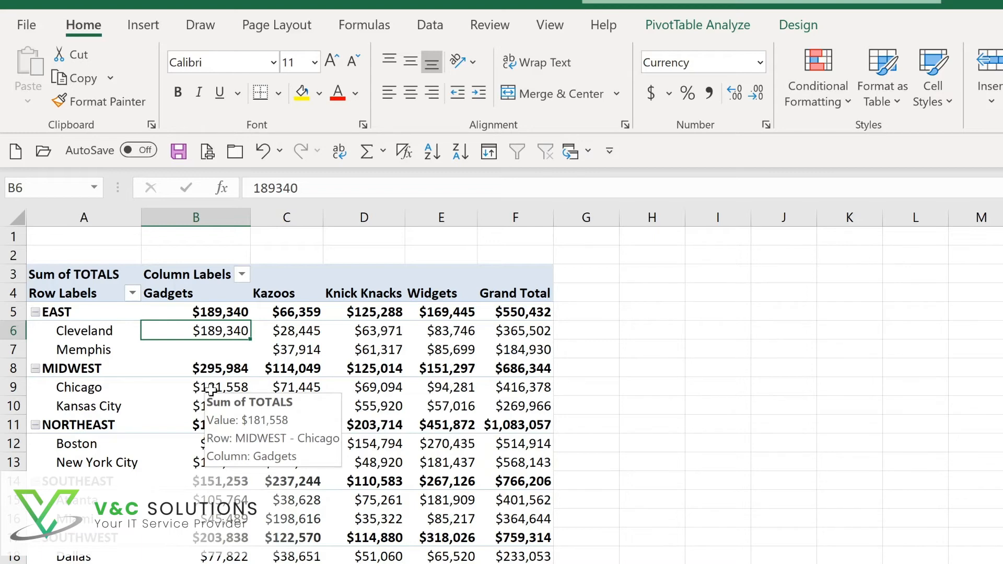
{"action": "double_click", "coordinate": [211, 389]}
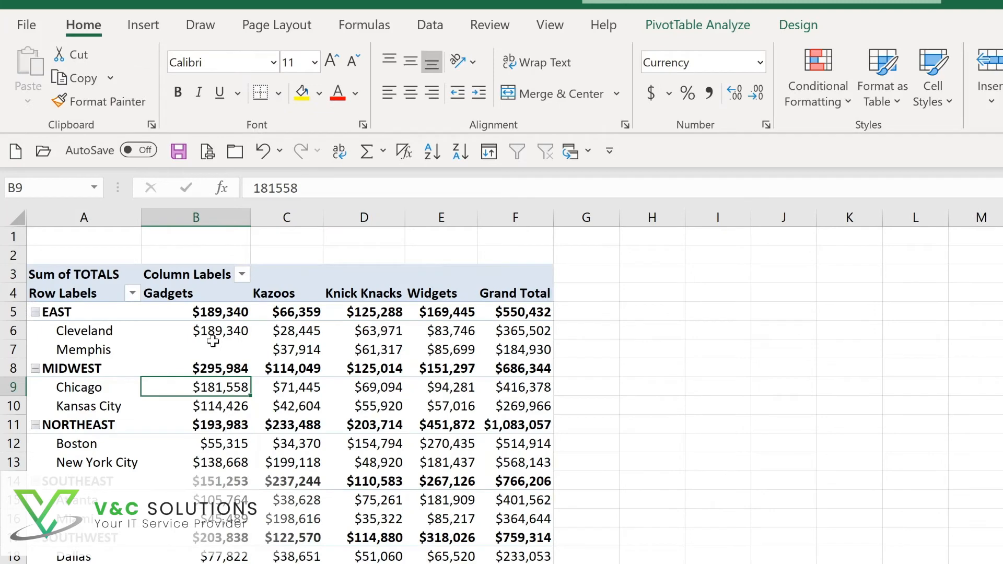
{"action": "mouse_move", "coordinate": [212, 341]}
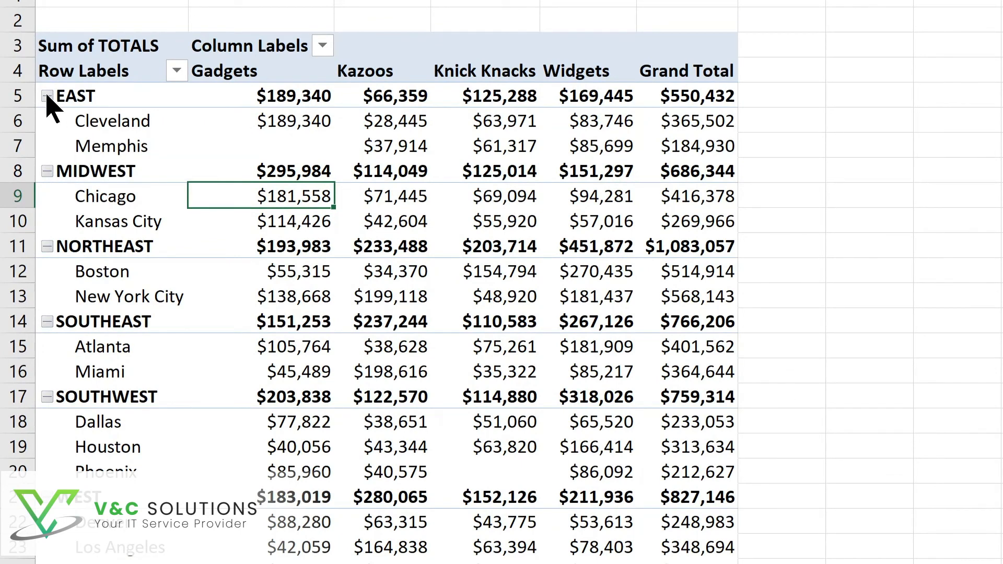
- Collapse the EAST region group in the pivot table and expand it again
{"action": "left_click", "coordinate": [47, 96]}
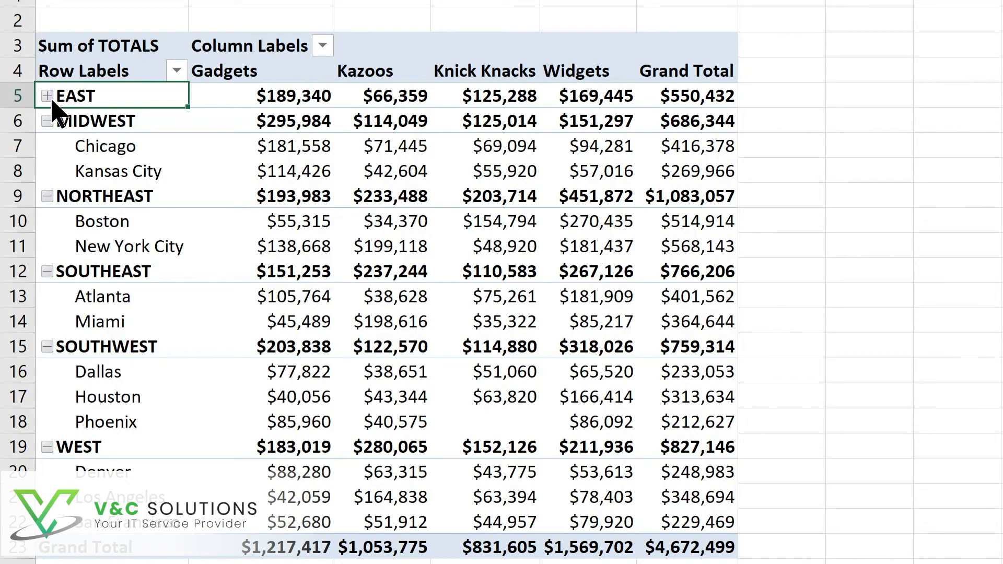
{"action": "left_click", "coordinate": [47, 96]}
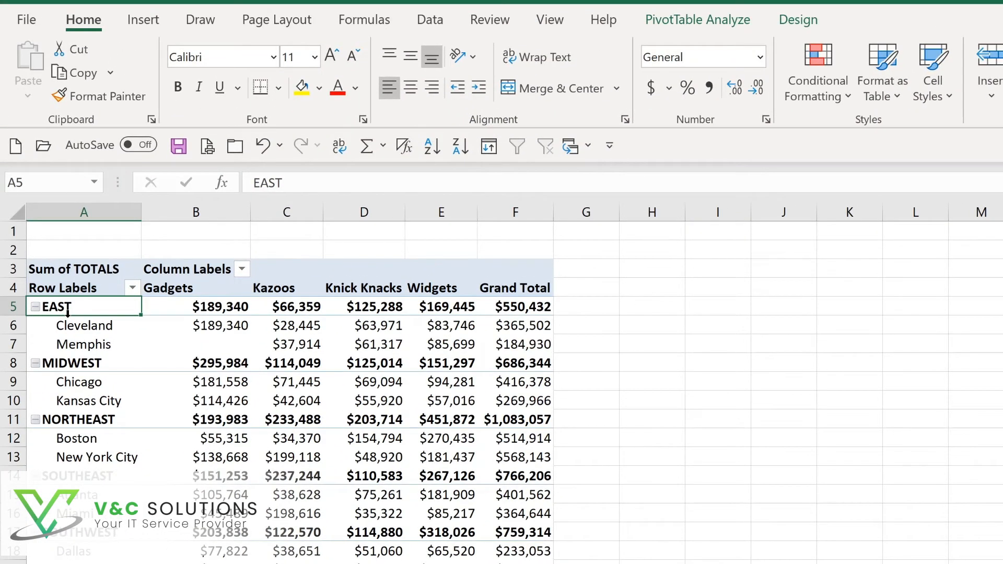
- Collapse all items of the REGION field in the pivot table and expand them again
{"action": "left_click", "coordinate": [676, 24]}
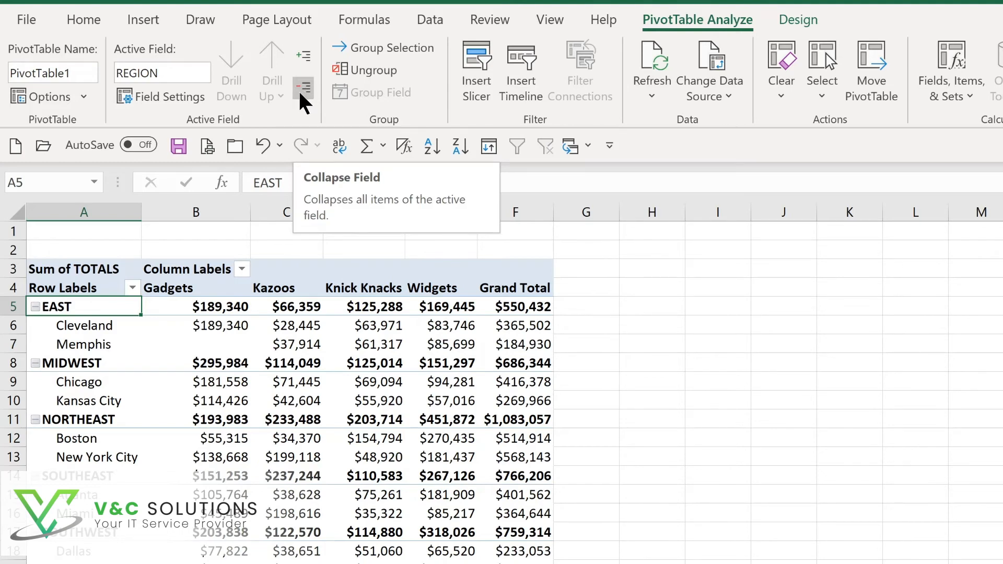
{"action": "left_click", "coordinate": [302, 89]}
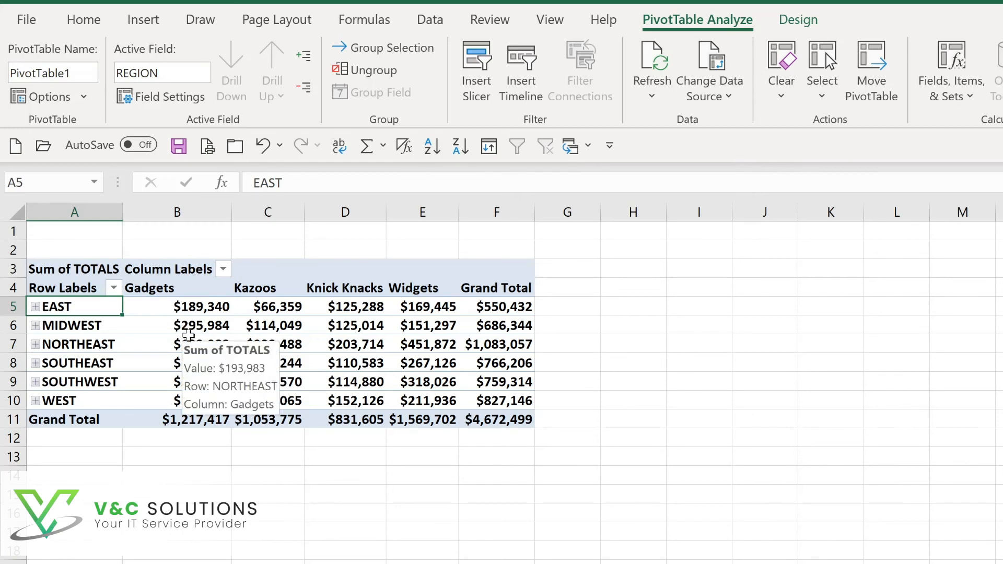
{"action": "left_click", "coordinate": [306, 52]}
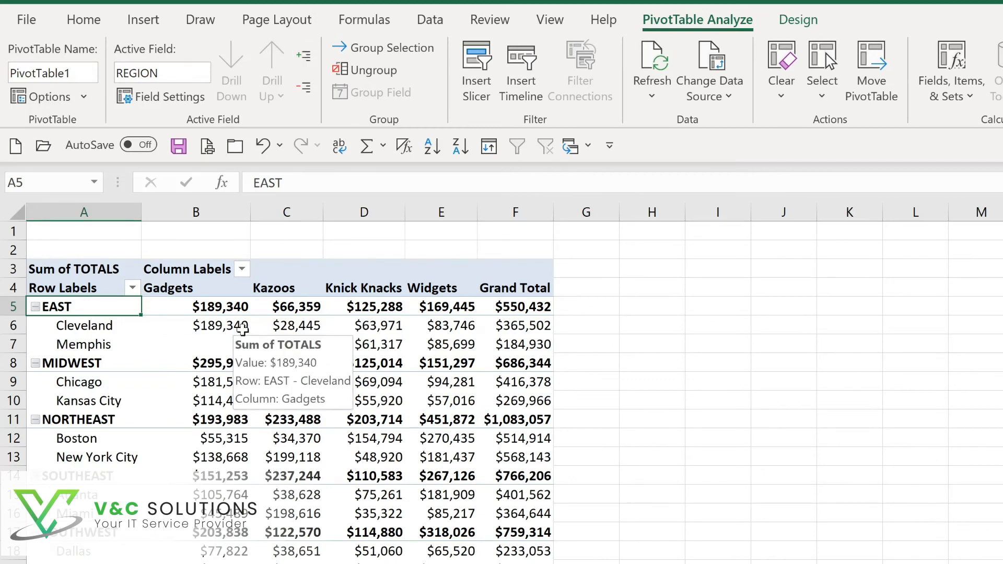
- Apply a medium blue PivotTable style to the pivot table
{"action": "left_click", "coordinate": [805, 27]}
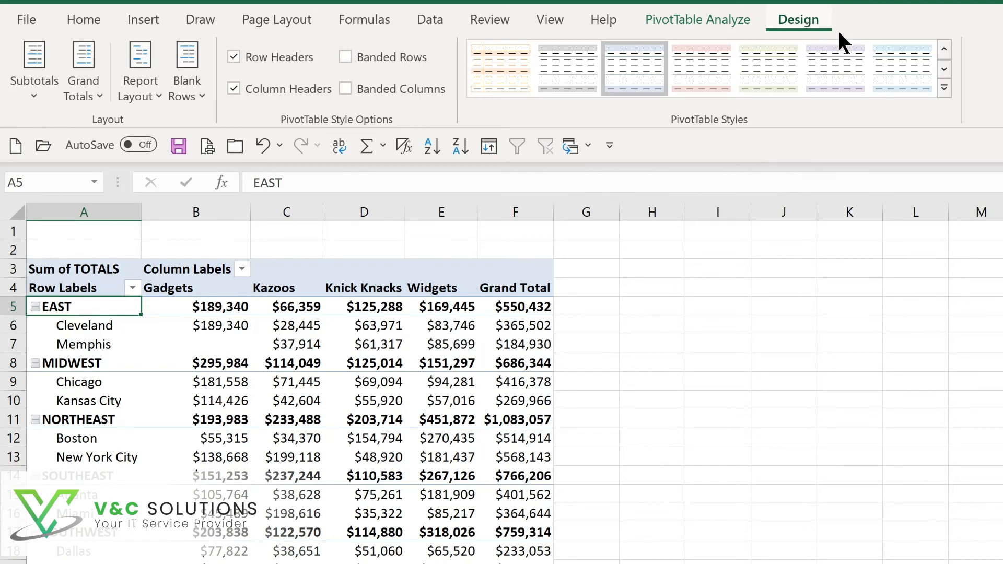
{"action": "left_click", "coordinate": [944, 88]}
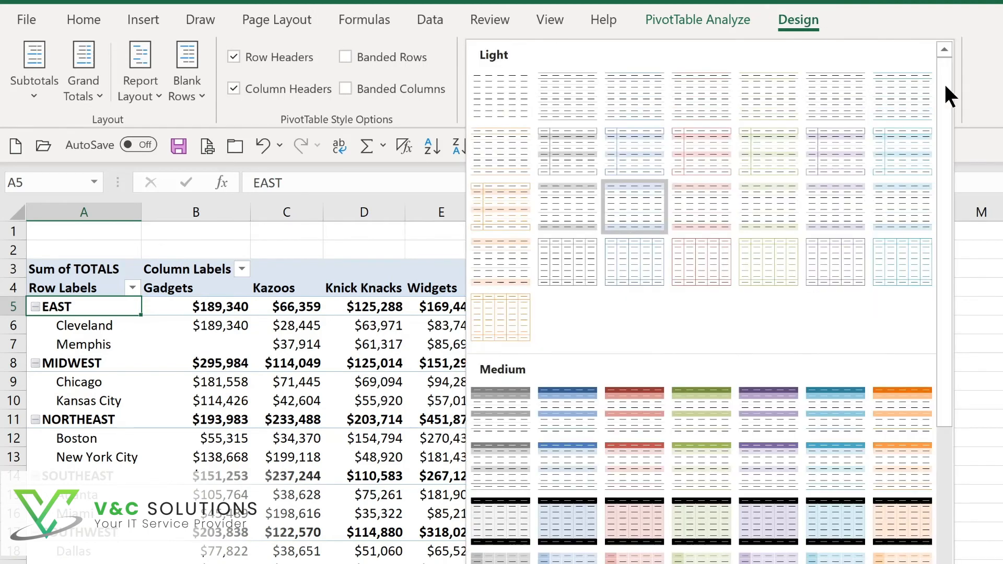
{"action": "left_click", "coordinate": [548, 421]}
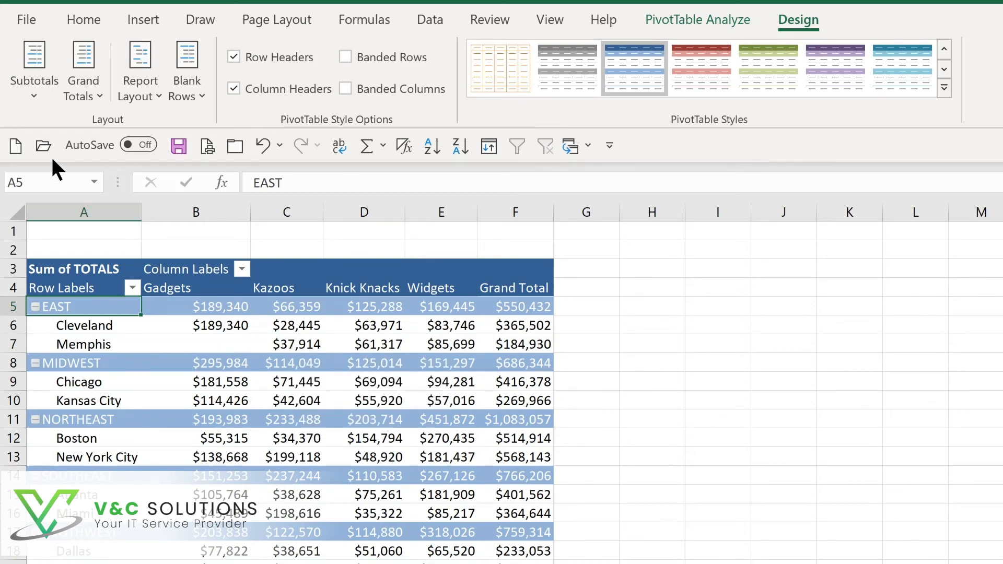
- Show all subtotals at the bottom of each region group
{"action": "left_click", "coordinate": [39, 98]}
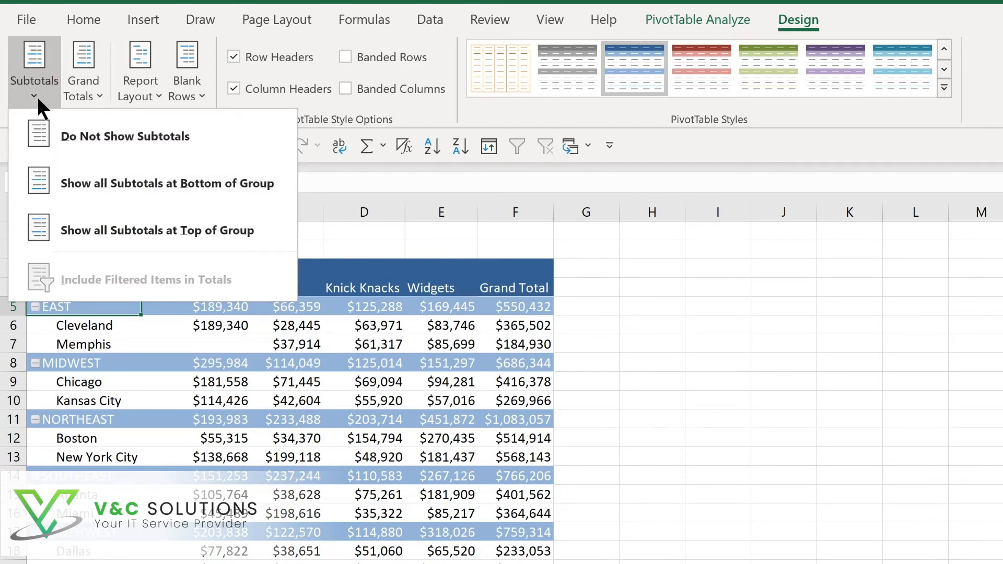
{"action": "left_click", "coordinate": [96, 188]}
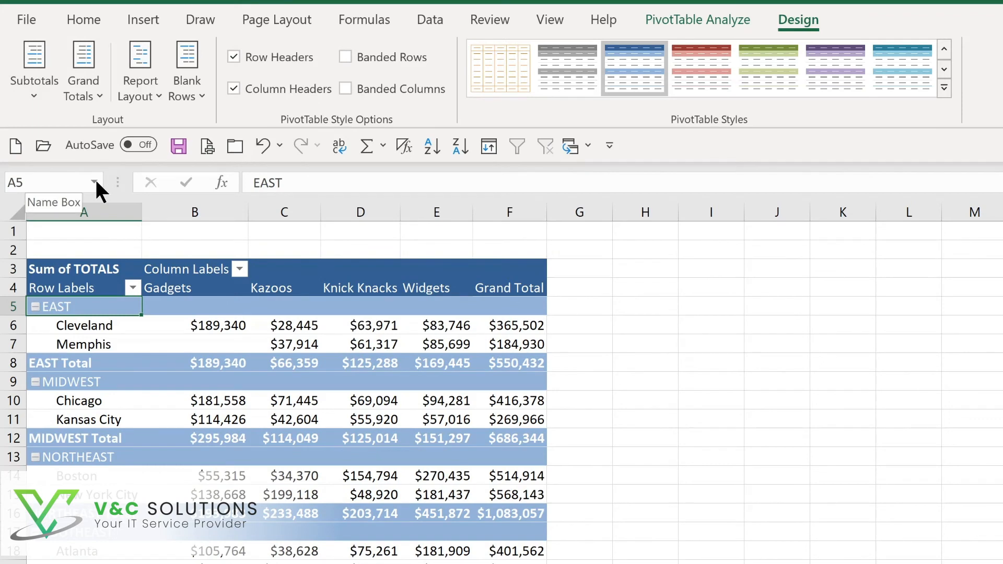
{"action": "left_click", "coordinate": [84, 90]}
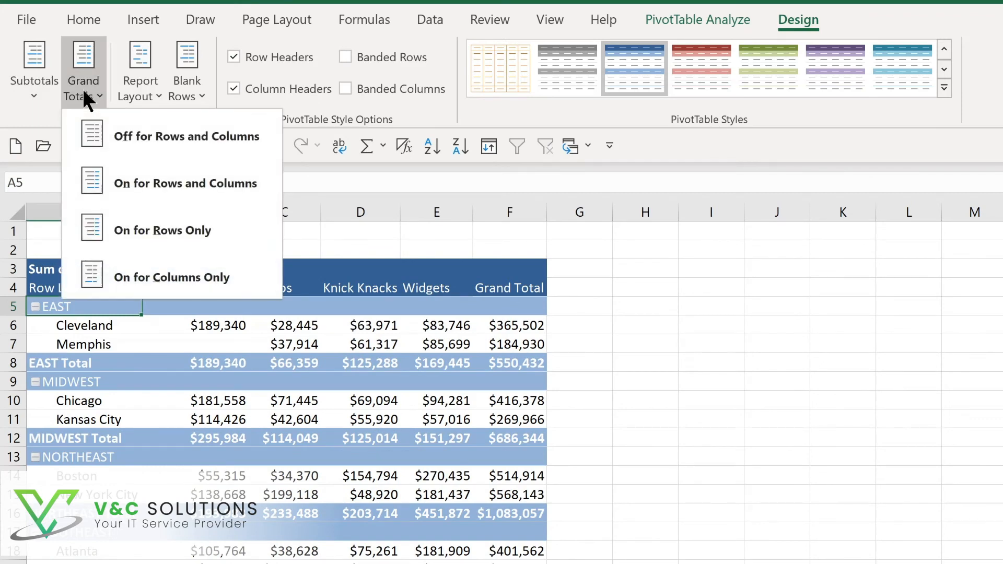
{"action": "left_click", "coordinate": [153, 93]}
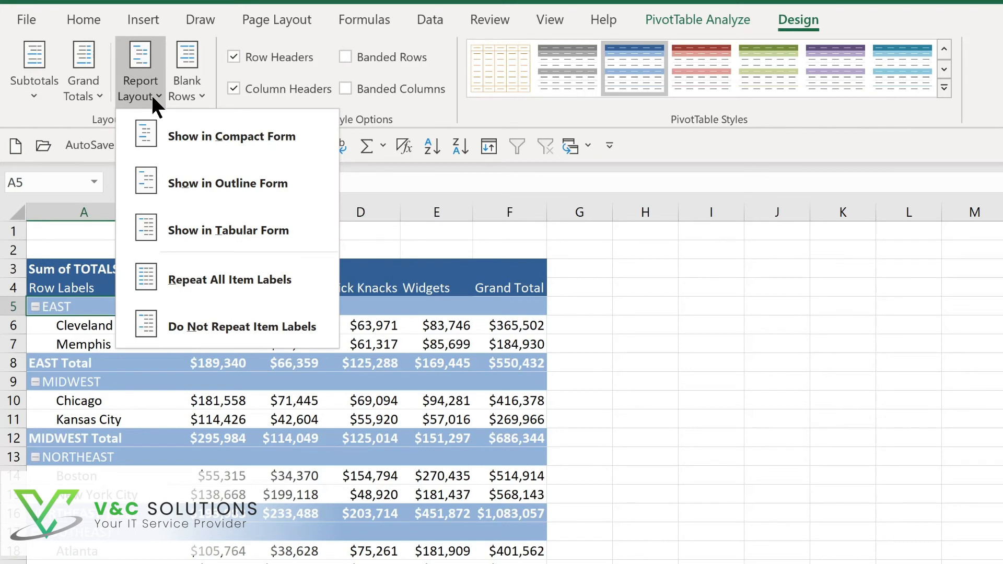
{"action": "left_click", "coordinate": [152, 93]}
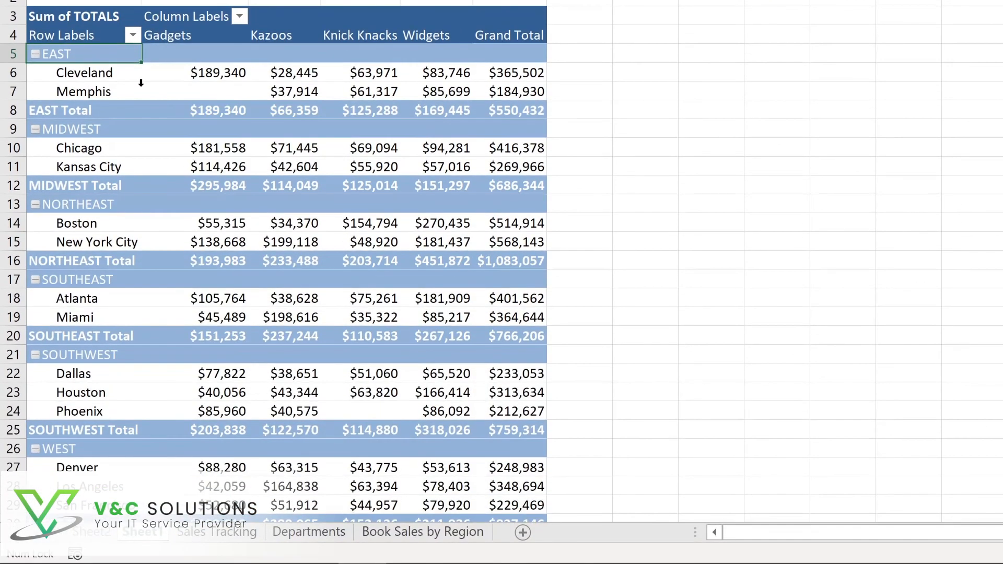
- Filter the row labels to show only the EAST, MIDWEST and NORTHEAST regions
{"action": "left_click", "coordinate": [132, 35]}
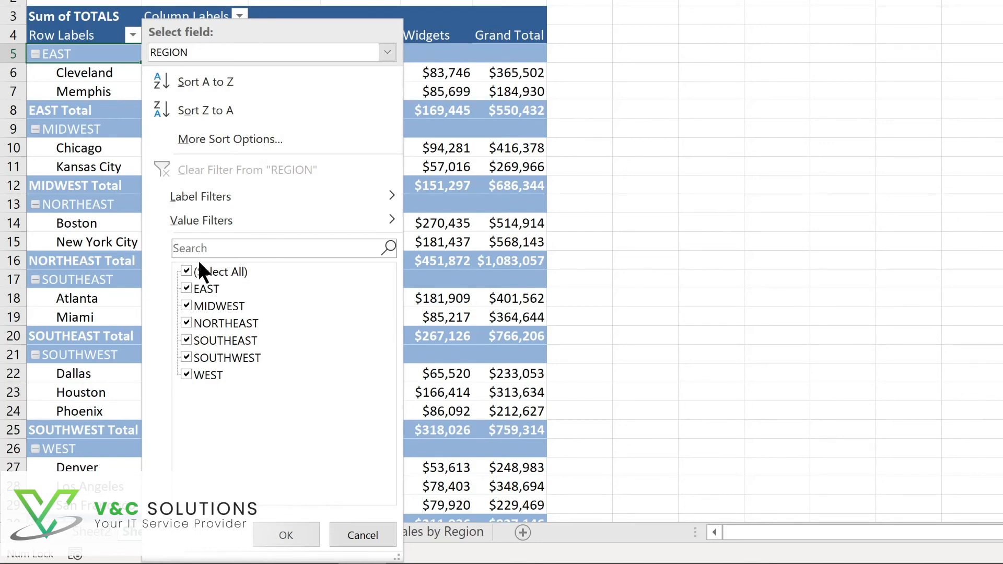
{"action": "left_click", "coordinate": [186, 269]}
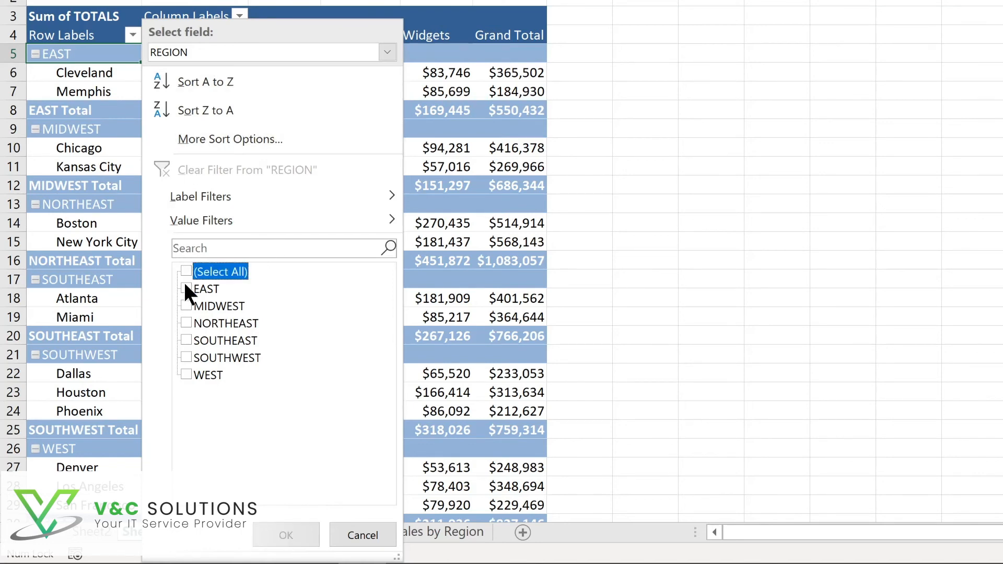
{"action": "left_click", "coordinate": [185, 287]}
{"action": "left_click", "coordinate": [189, 306]}
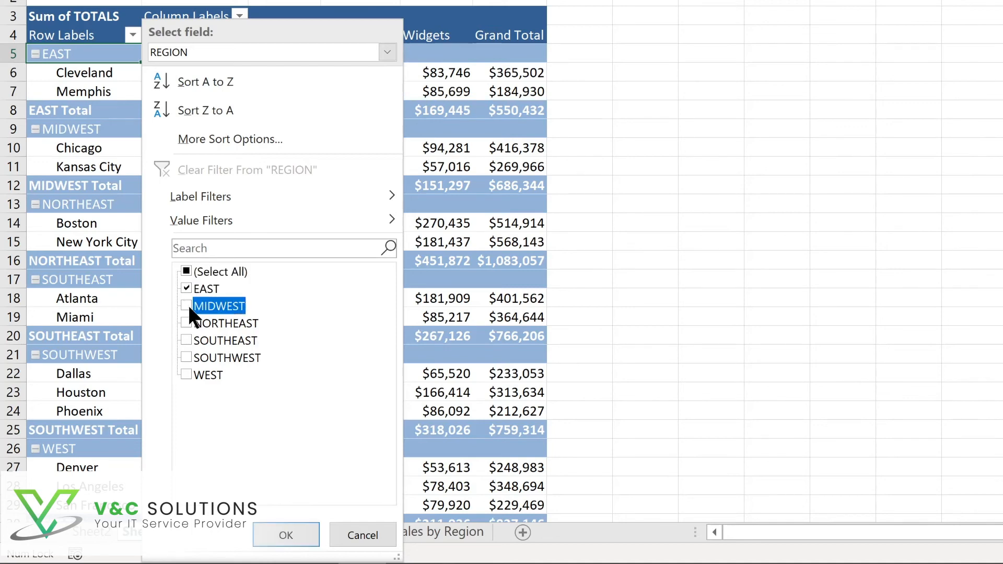
{"action": "left_click", "coordinate": [185, 321]}
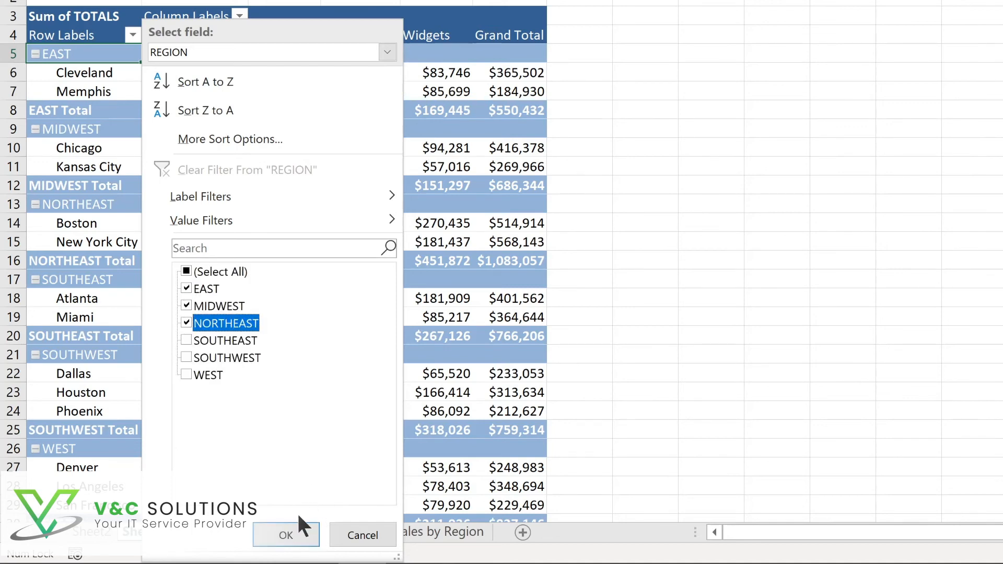
{"action": "left_click", "coordinate": [291, 531]}
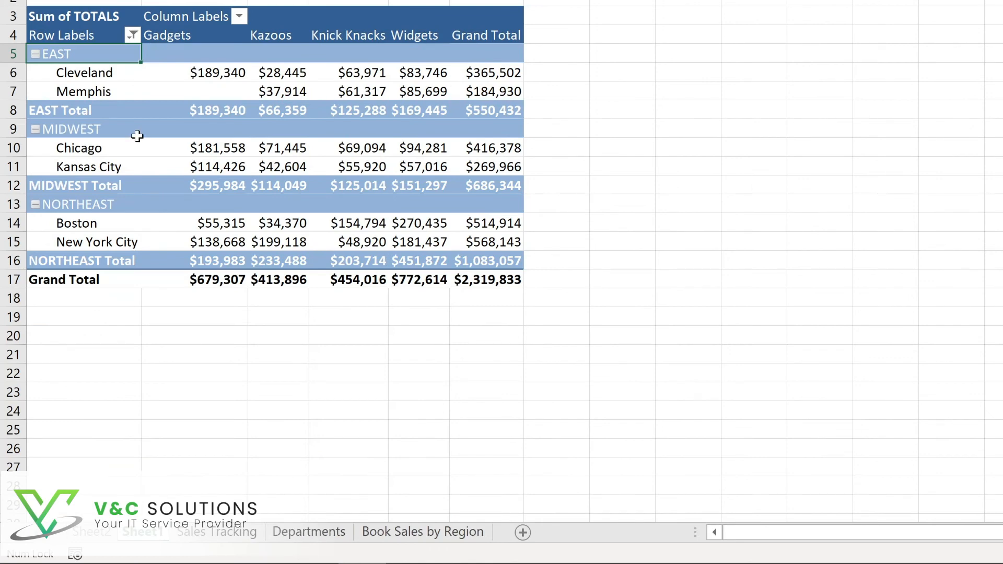
- Clear the filter from the REGION field so all regions show again
{"action": "left_click", "coordinate": [239, 16]}
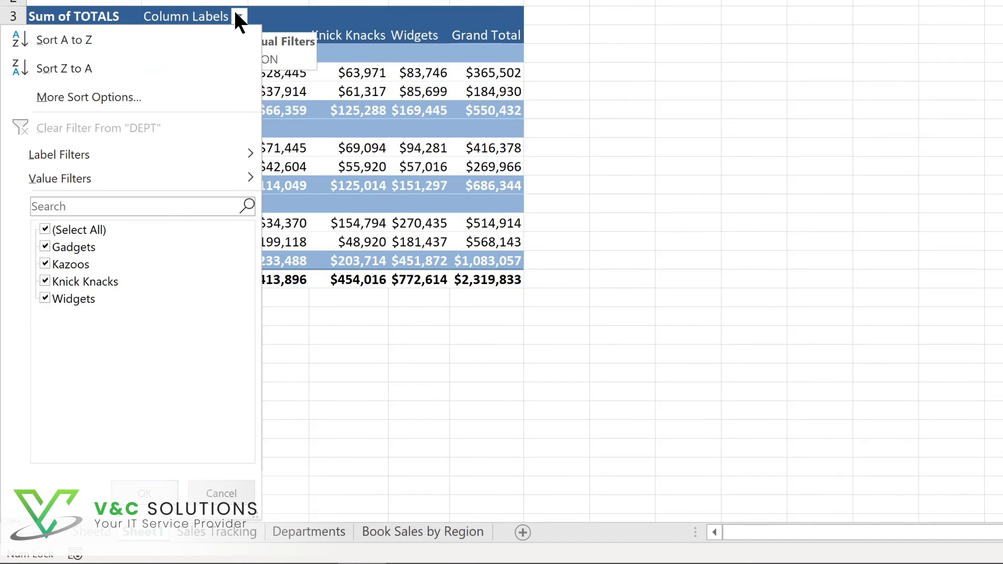
{"action": "left_click", "coordinate": [132, 34]}
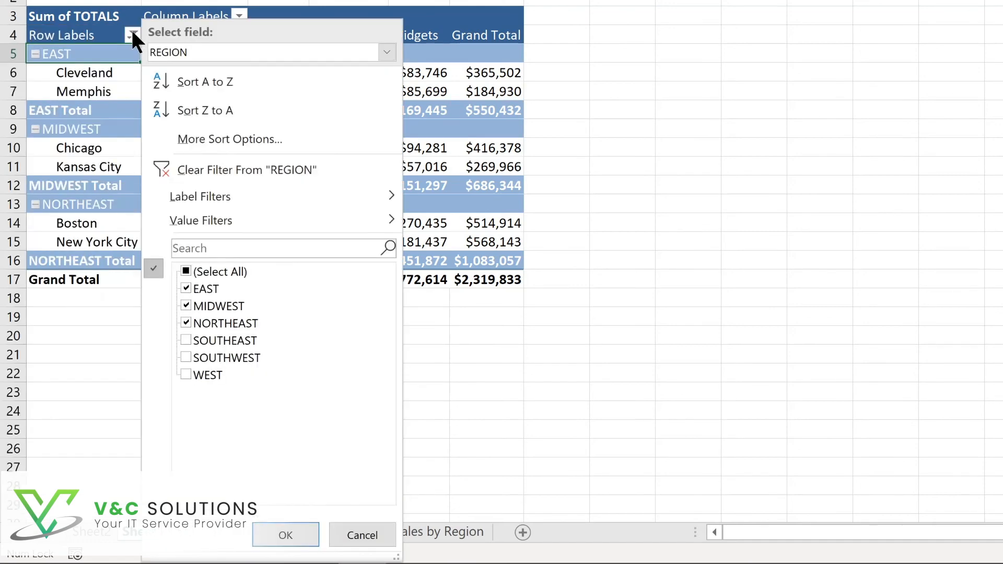
{"action": "left_click", "coordinate": [196, 165]}
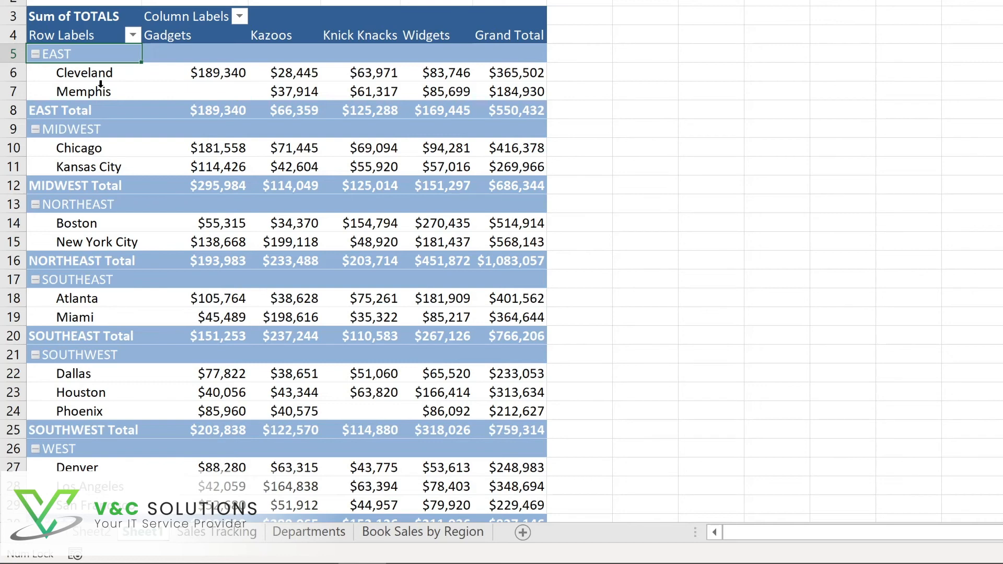
- Sort the locations by their Grand Total values from smallest to largest
{"action": "left_click", "coordinate": [195, 73]}
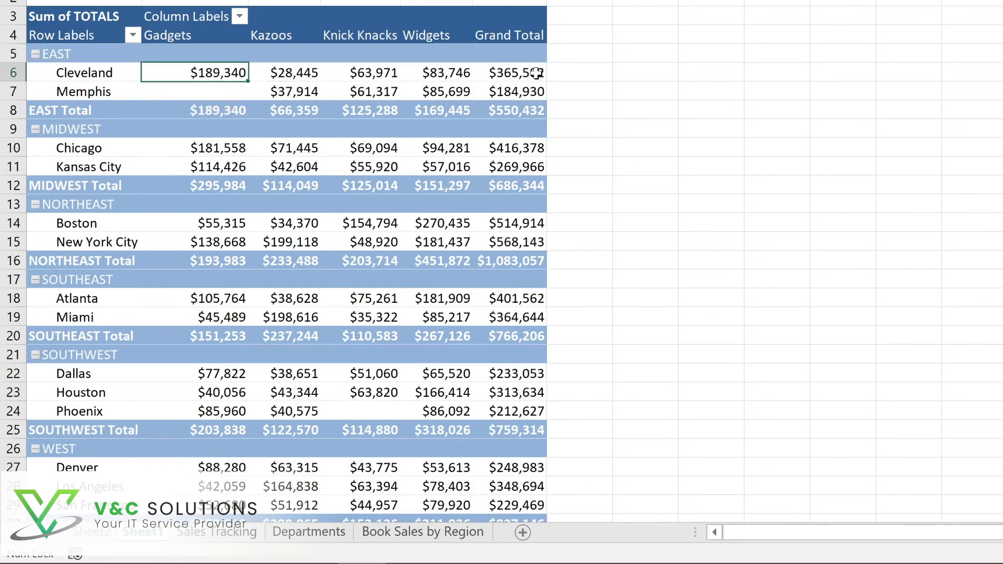
{"action": "right_click", "coordinate": [505, 76]}
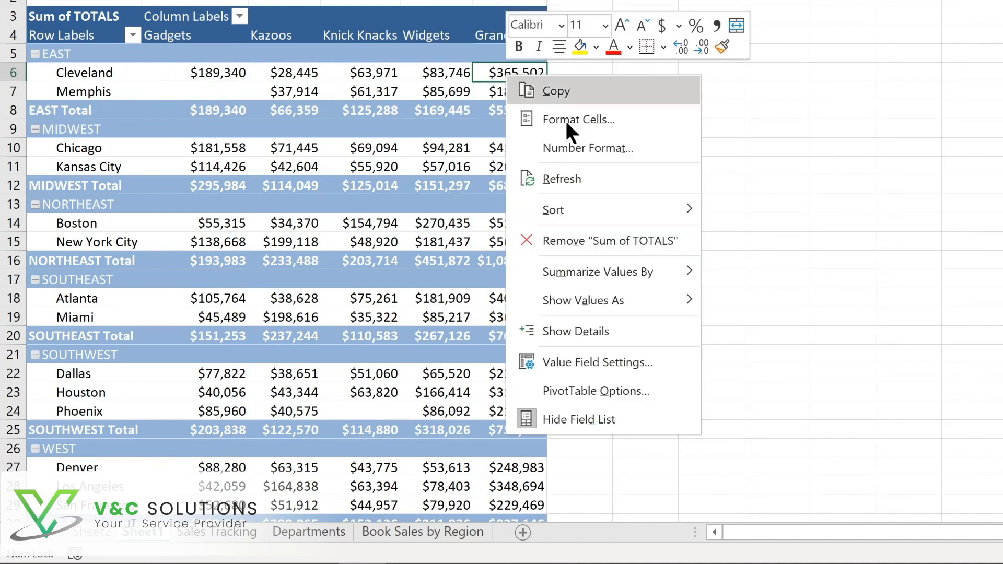
{"action": "mouse_move", "coordinate": [564, 211]}
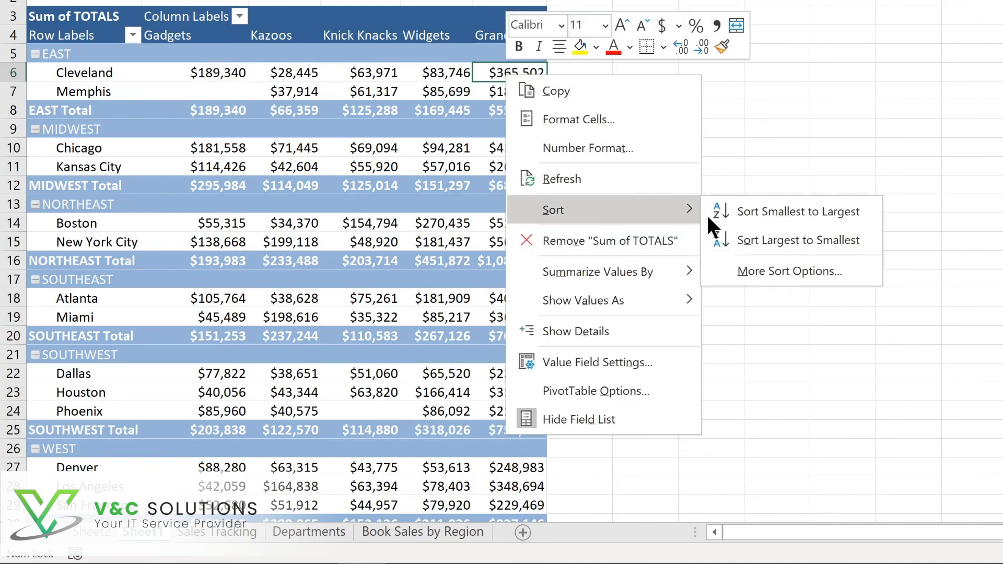
{"action": "left_click", "coordinate": [760, 209]}
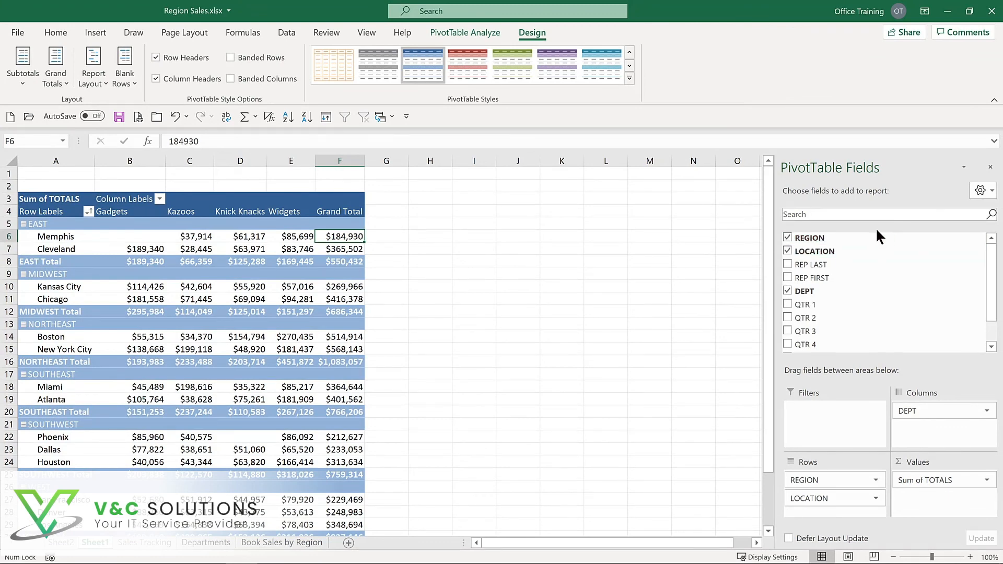
- Move the REGION field out of the rows and into the report filter area
{"action": "left_click", "coordinate": [788, 238]}
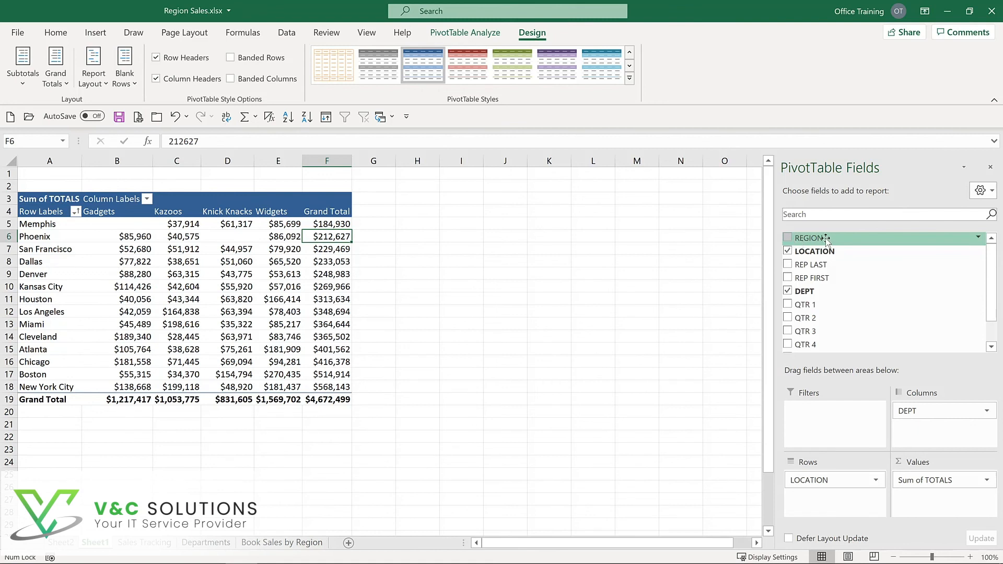
{"action": "left_click_drag", "start_coordinate": [826, 240], "coordinate": [814, 422]}
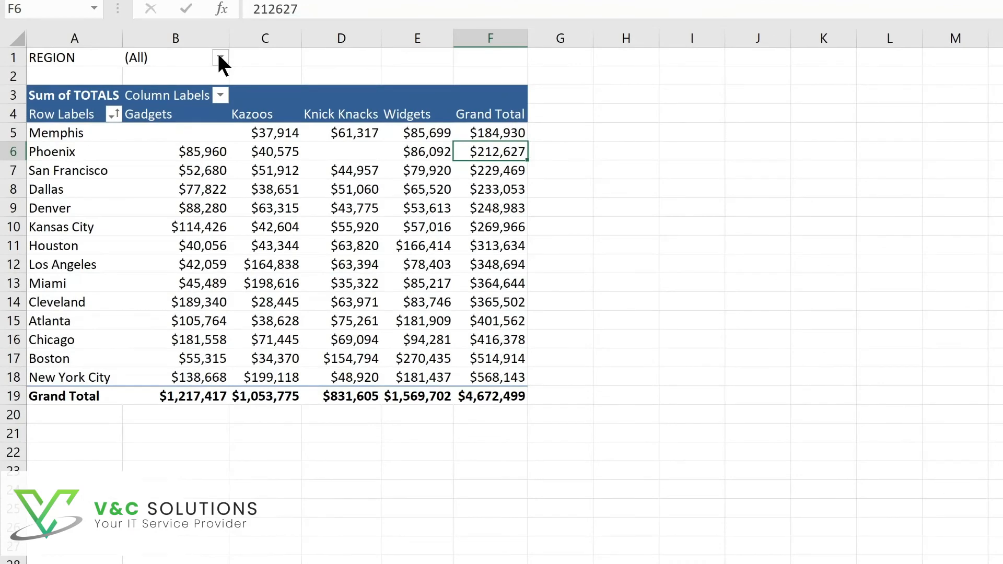
- Filter the report by REGION to show only MIDWEST
{"action": "left_click", "coordinate": [220, 58]}
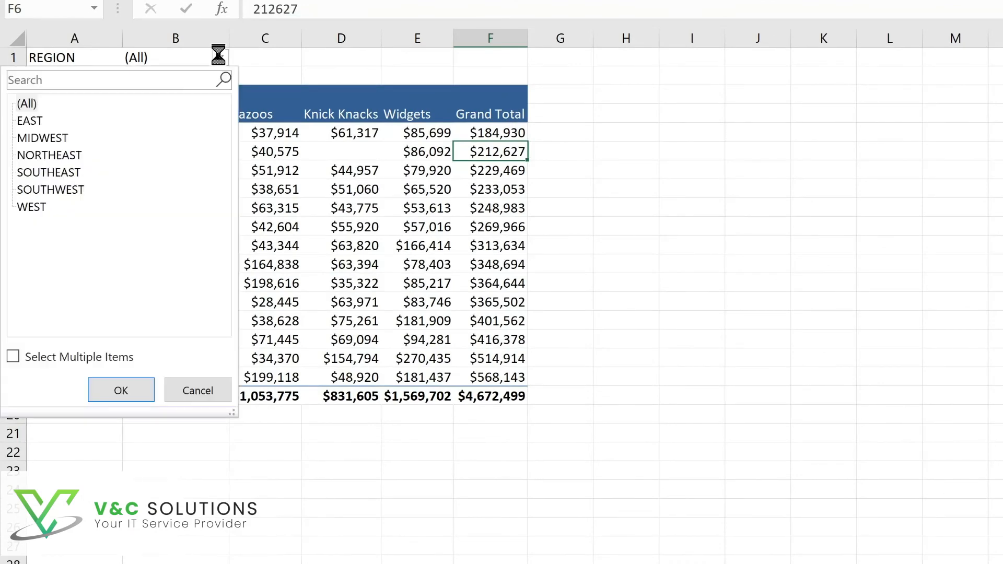
{"action": "left_click", "coordinate": [58, 138]}
{"action": "left_click", "coordinate": [122, 391]}
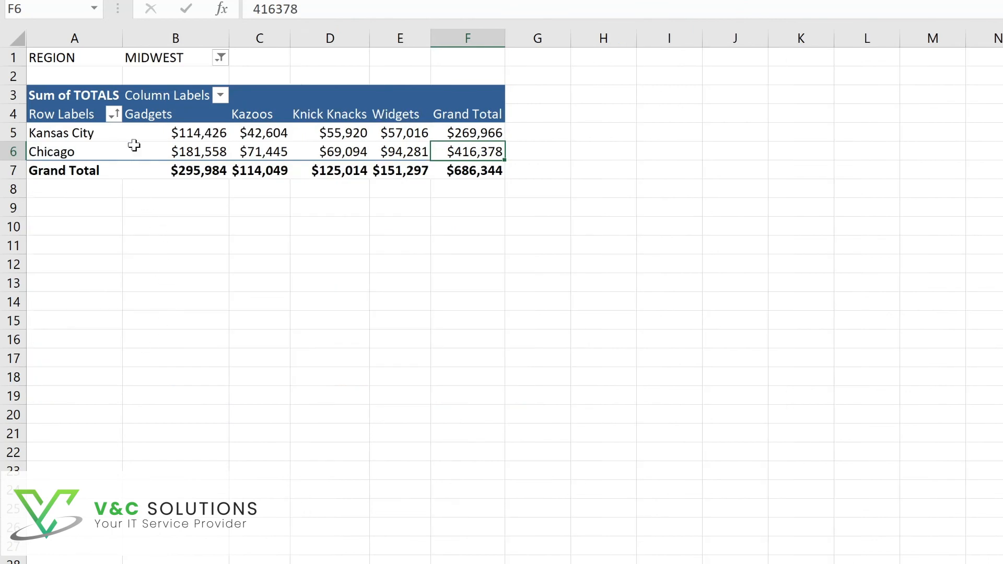
- Try to set the REGION report filter back to (All)
{"action": "left_click", "coordinate": [220, 58]}
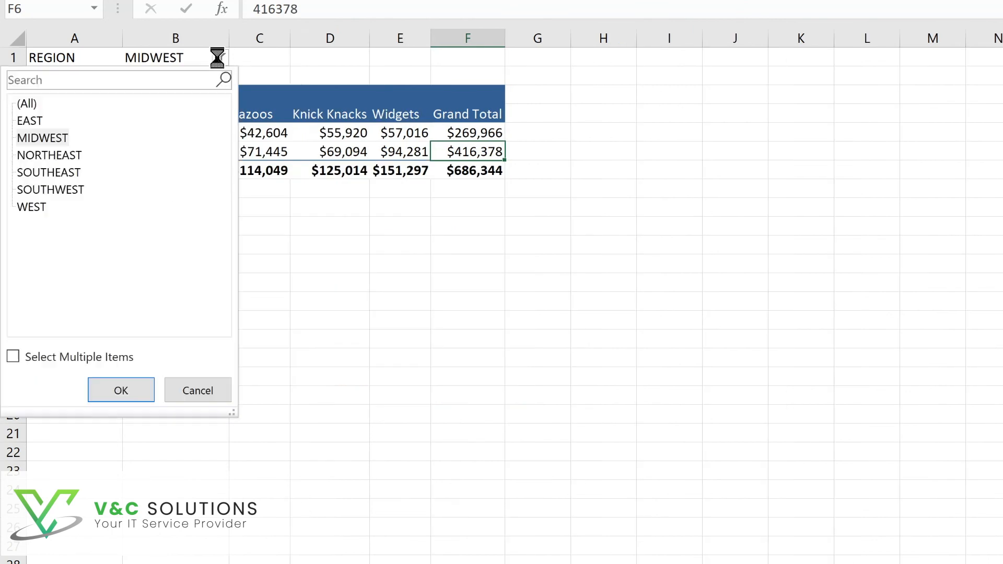
{"action": "left_click", "coordinate": [36, 100]}
{"action": "left_click", "coordinate": [110, 392]}
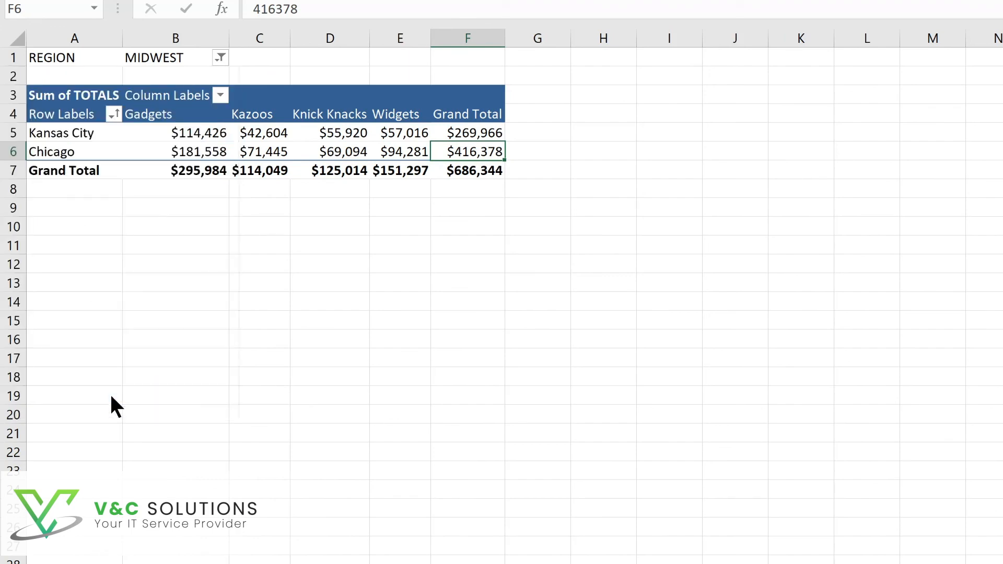